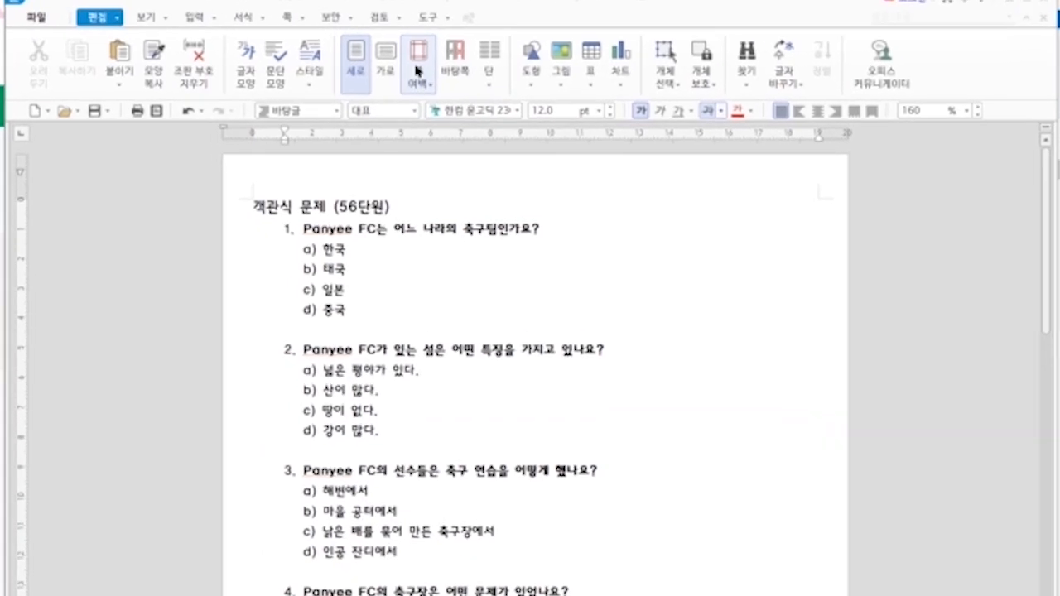
pyautogui.click(214, 41)
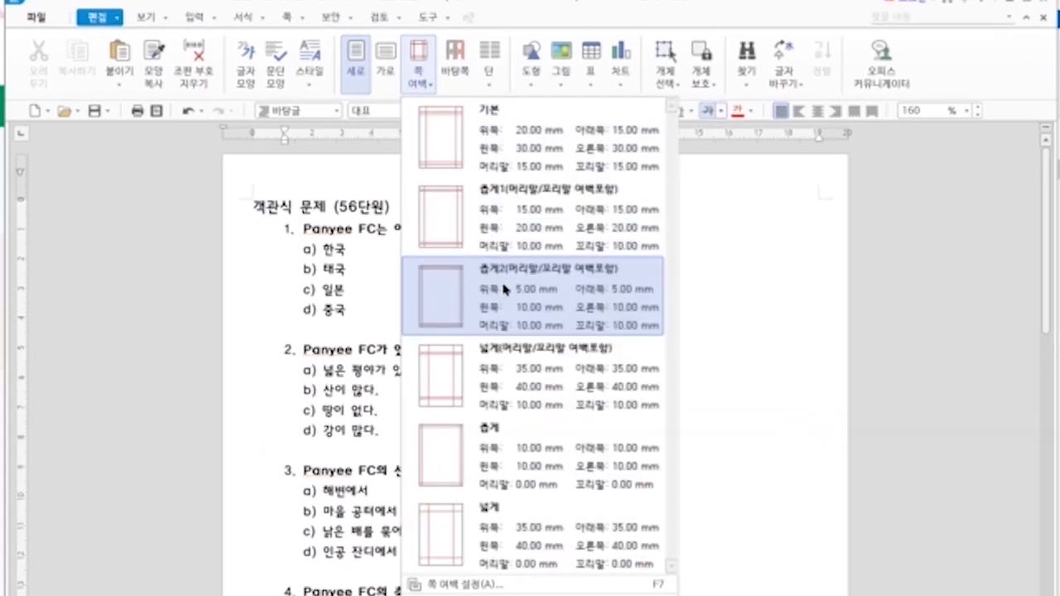
pyautogui.click(776, 448)
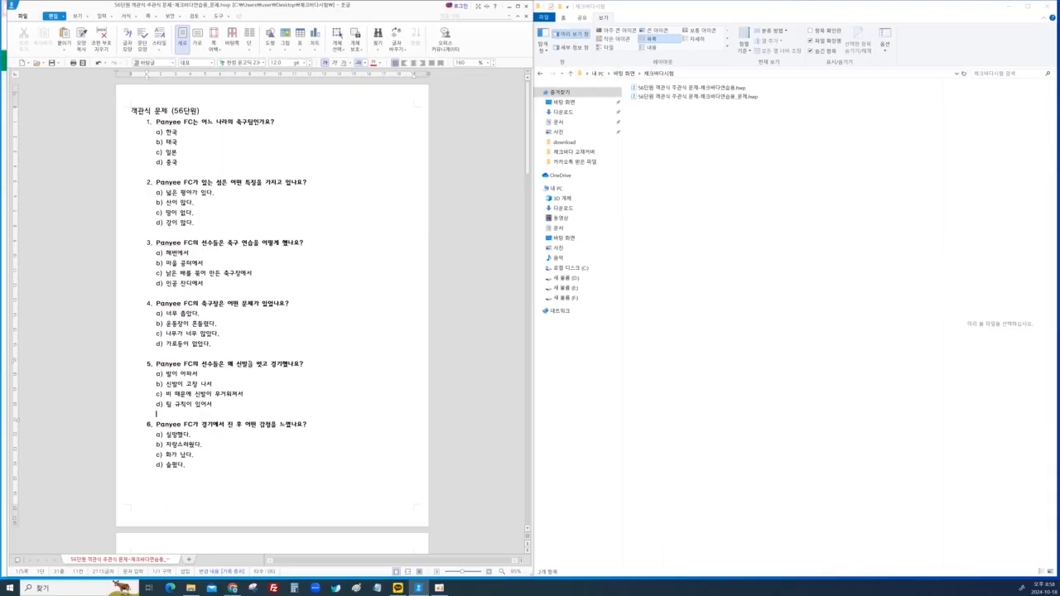
# Insert several blank lines between question 5's answer choices and question 6.
pyautogui.click(162, 424)
pyautogui.press('Return')
pyautogui.press('Up')
pyautogui.press('BackSpace')
pyautogui.press('Return')
pyautogui.press('Return')
pyautogui.press('Return')
pyautogui.press('Return')
pyautogui.press('Return')
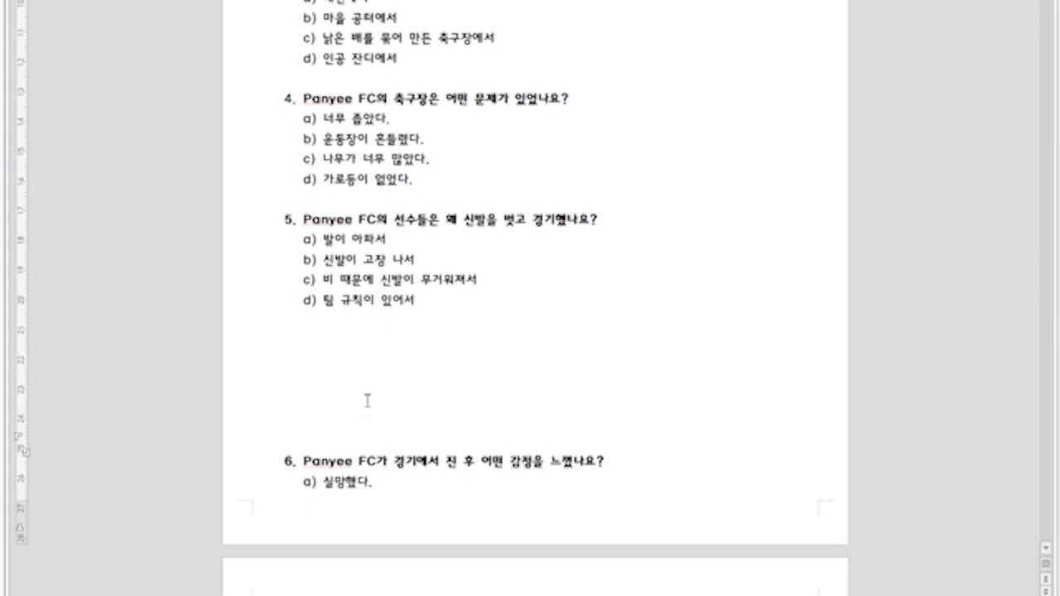
# Remove the extra blank lines above question 6, leaving one blank line between questions 5 and 6.
pyautogui.press('BackSpace')
pyautogui.press('BackSpace')
pyautogui.press('BackSpace')
pyautogui.press('BackSpace')
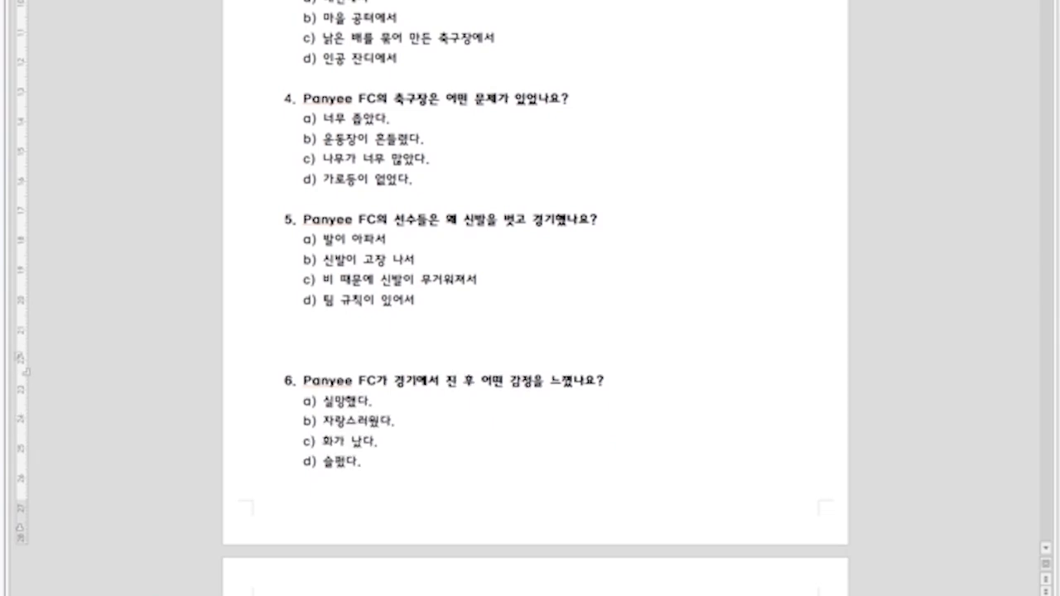
pyautogui.press('BackSpace')
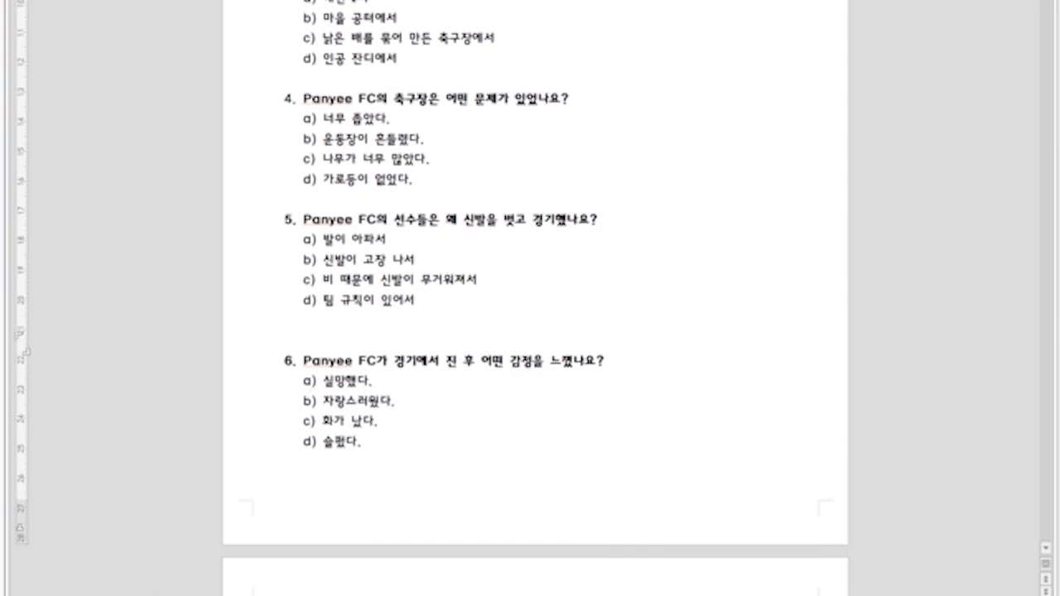
pyautogui.press('BackSpace')
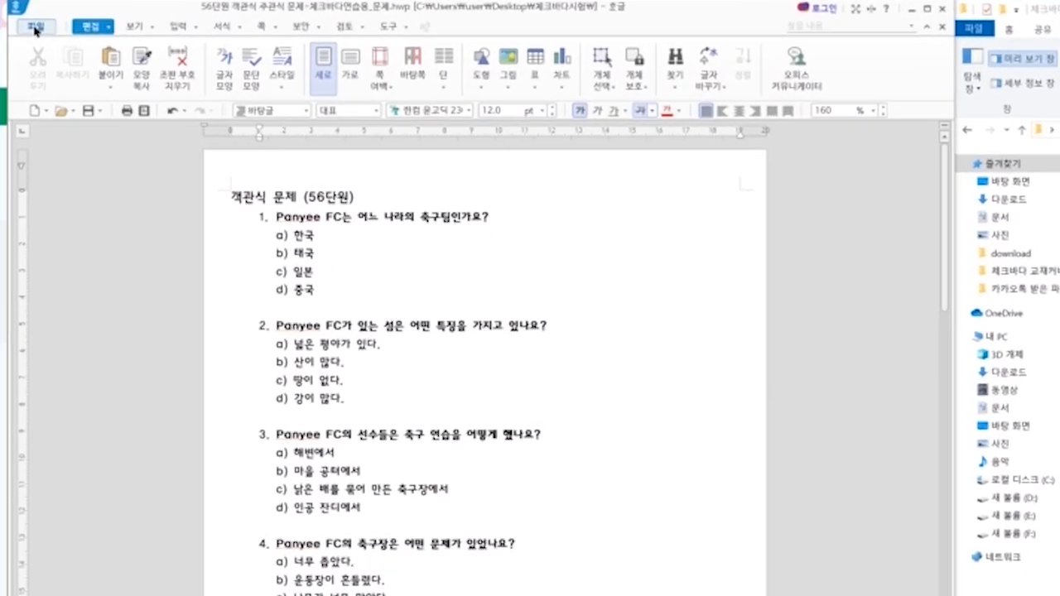
# Start saving the document under another name with the file format JPG 이미지 (*.jpg).
pyautogui.click(22, 15)
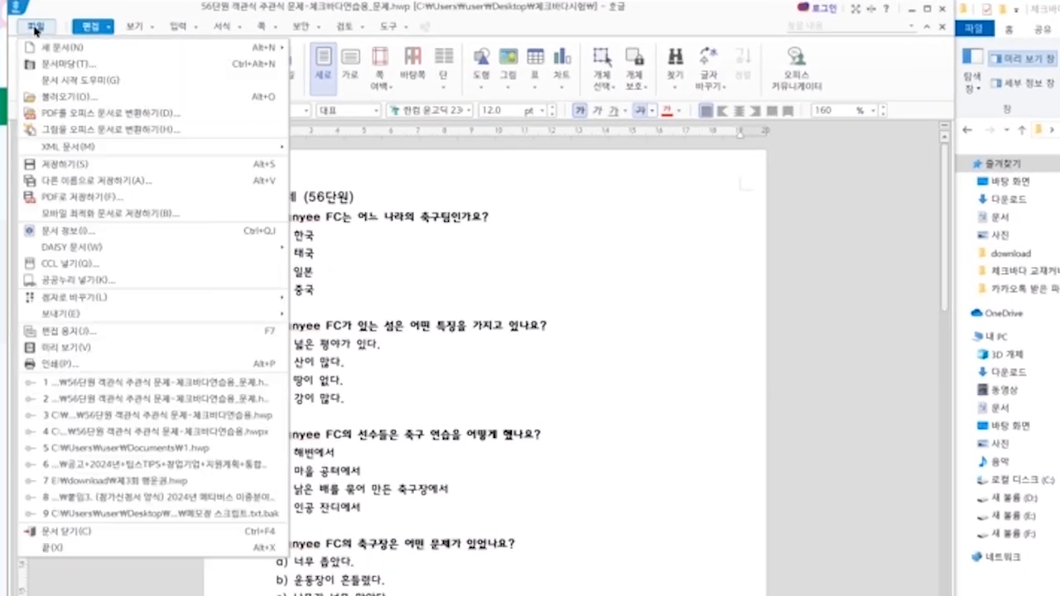
pyautogui.click(88, 182)
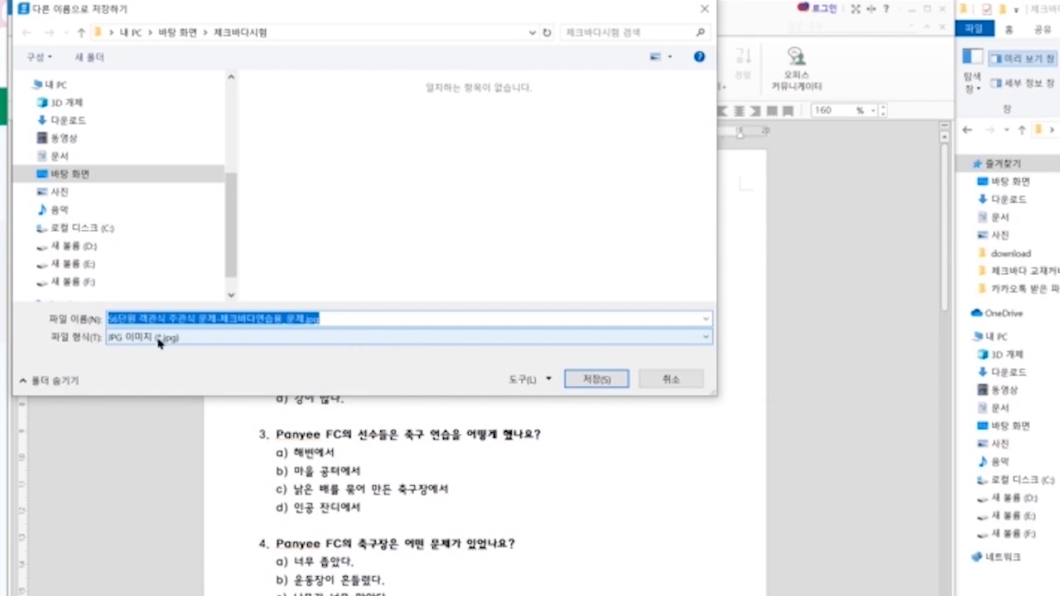
pyautogui.click(246, 342)
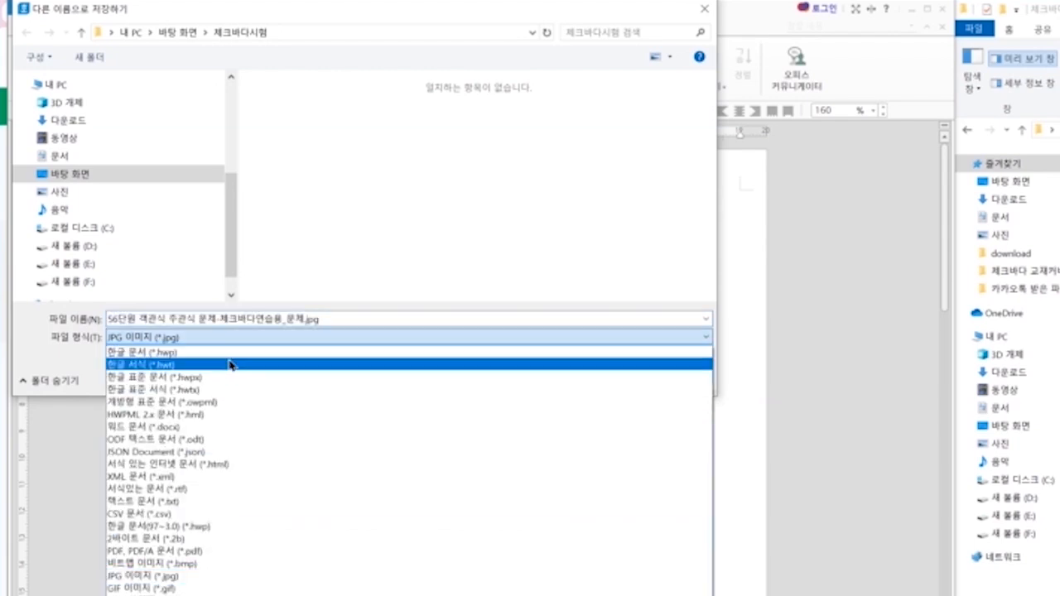
pyautogui.click(190, 575)
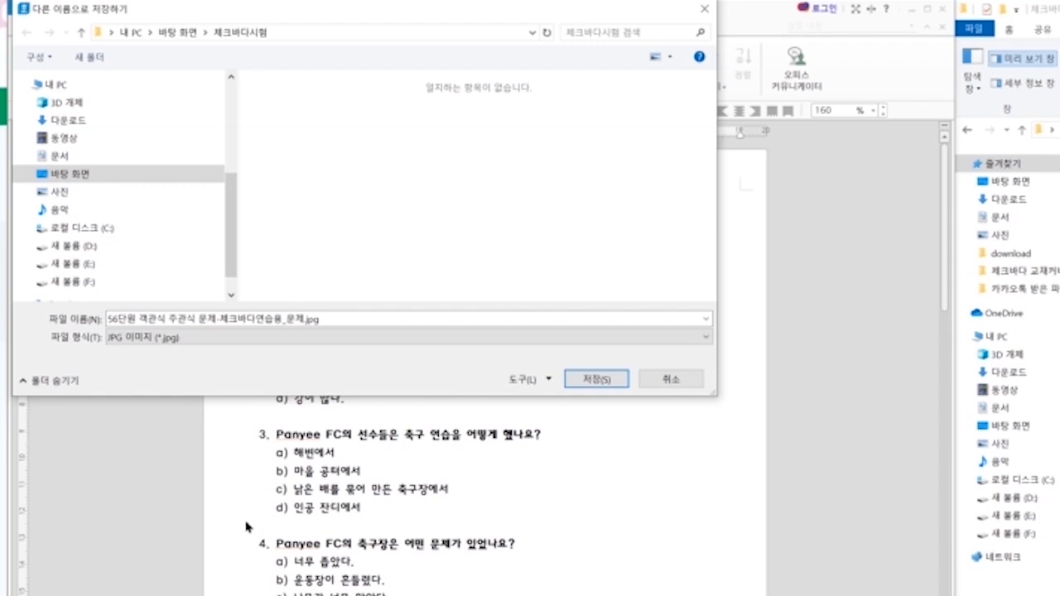
# Set the image resolution to 최저 해상도 (72DPI) and save the document pages as JPG images in the 체크바다시험 folder.
pyautogui.click(540, 379)
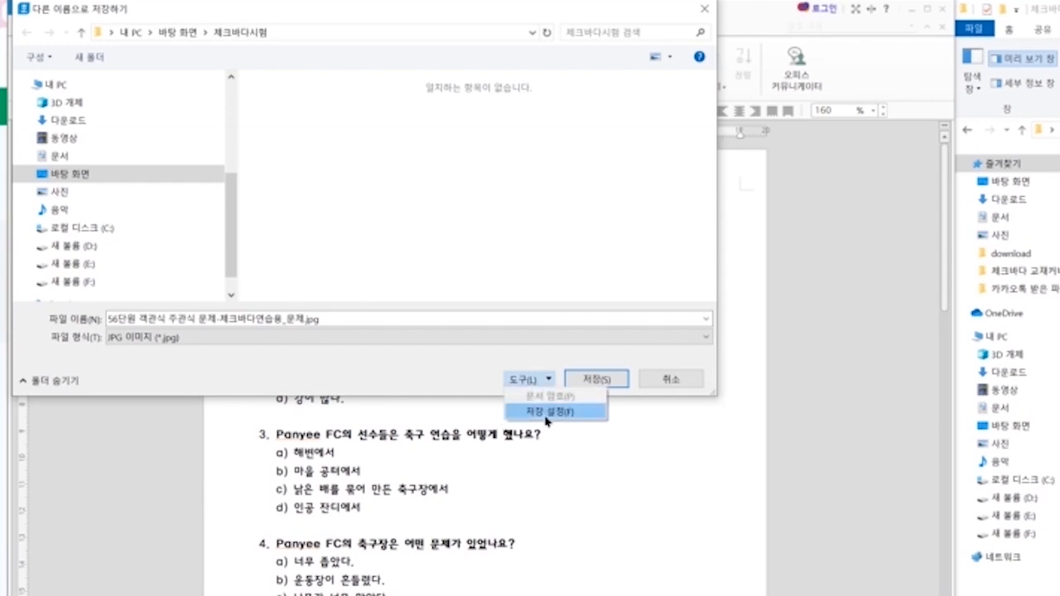
pyautogui.click(546, 412)
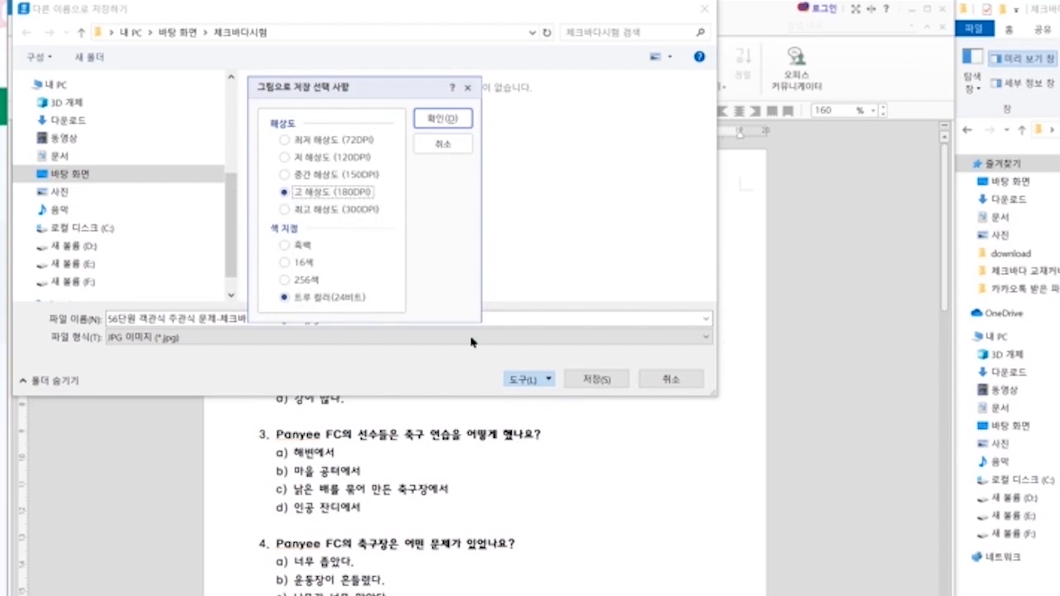
pyautogui.click(331, 140)
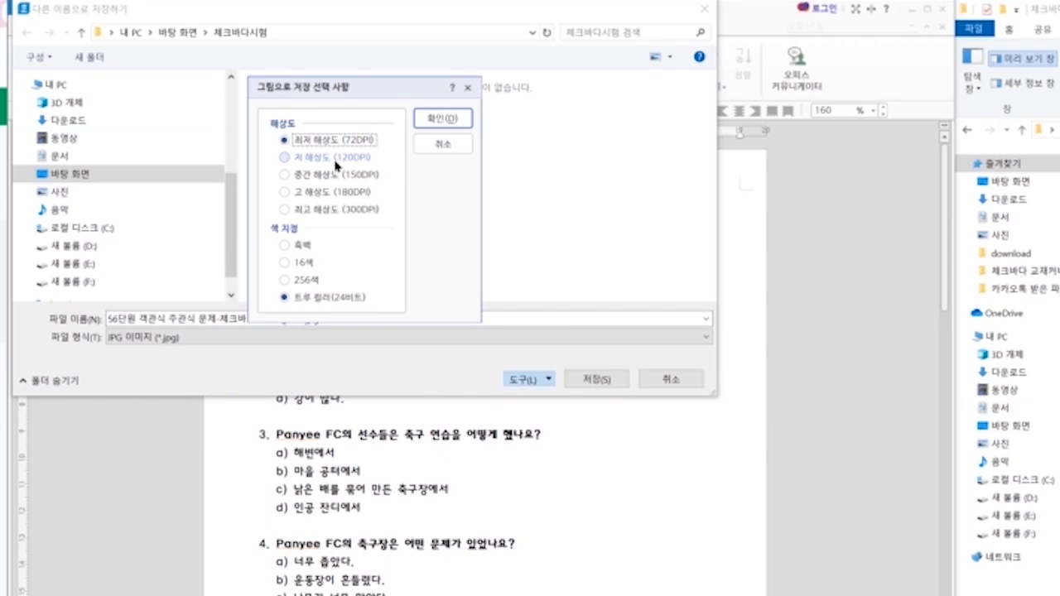
pyautogui.click(444, 121)
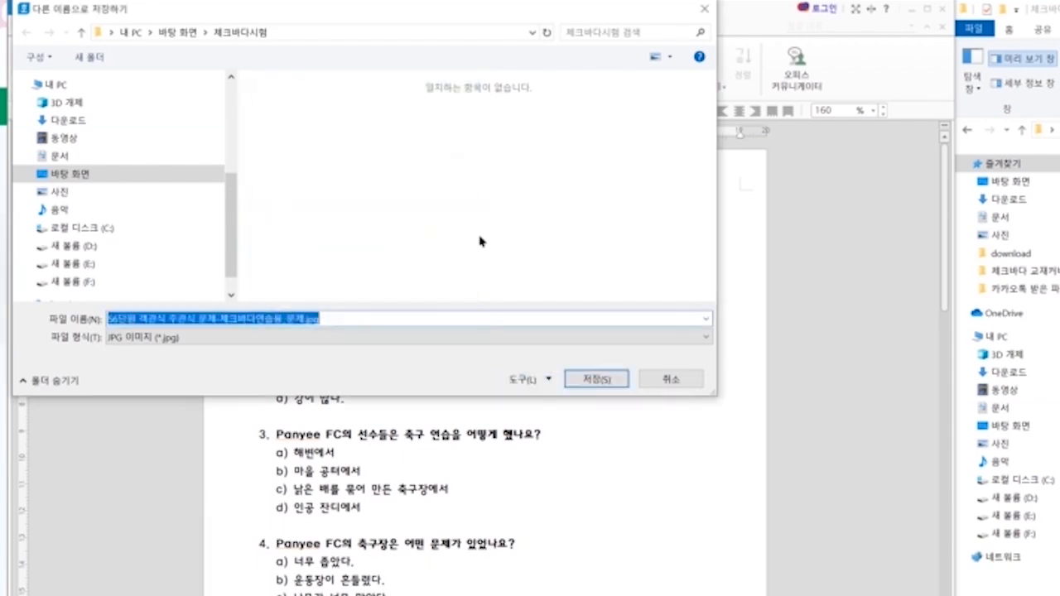
pyautogui.click(598, 378)
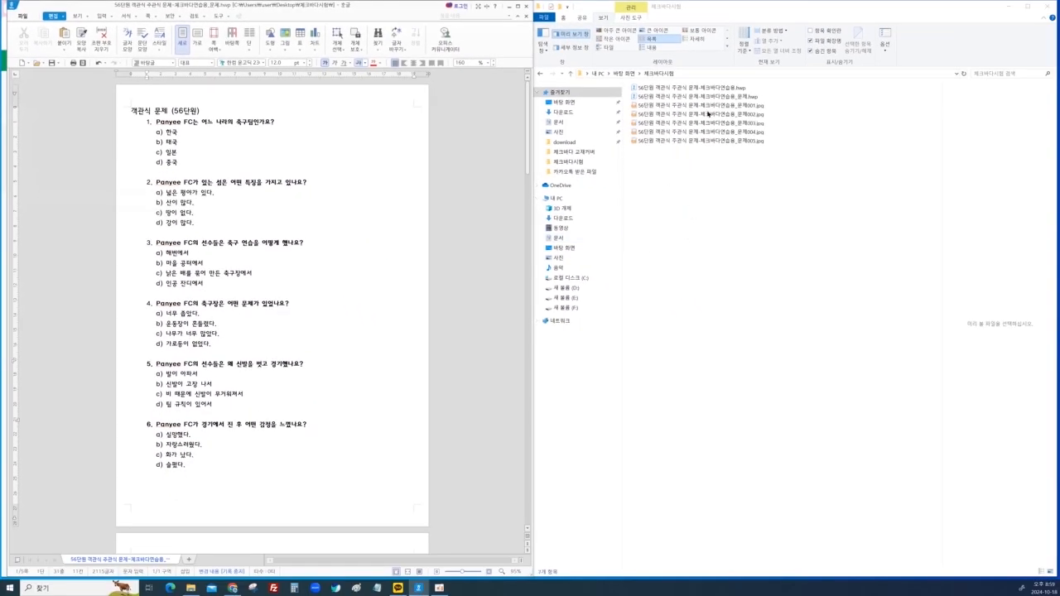
# Open the first exported image, ending in 문제001.jpg, in Paint to examine its size and legibility.
pyautogui.rightClick(668, 106)
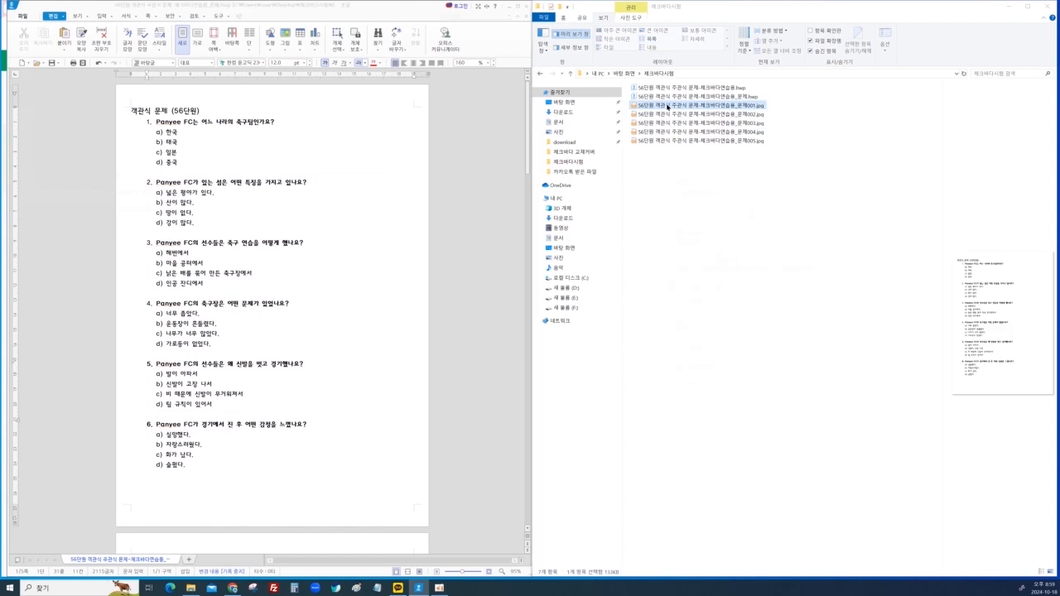
pyautogui.click(686, 133)
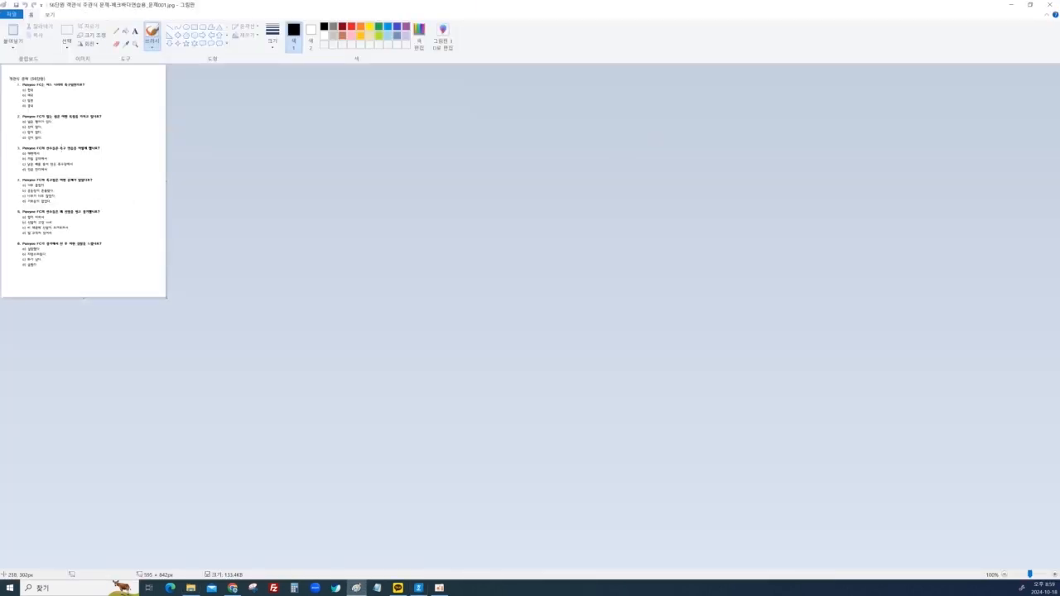
pyautogui.click(49, 15)
pyautogui.click(10, 33)
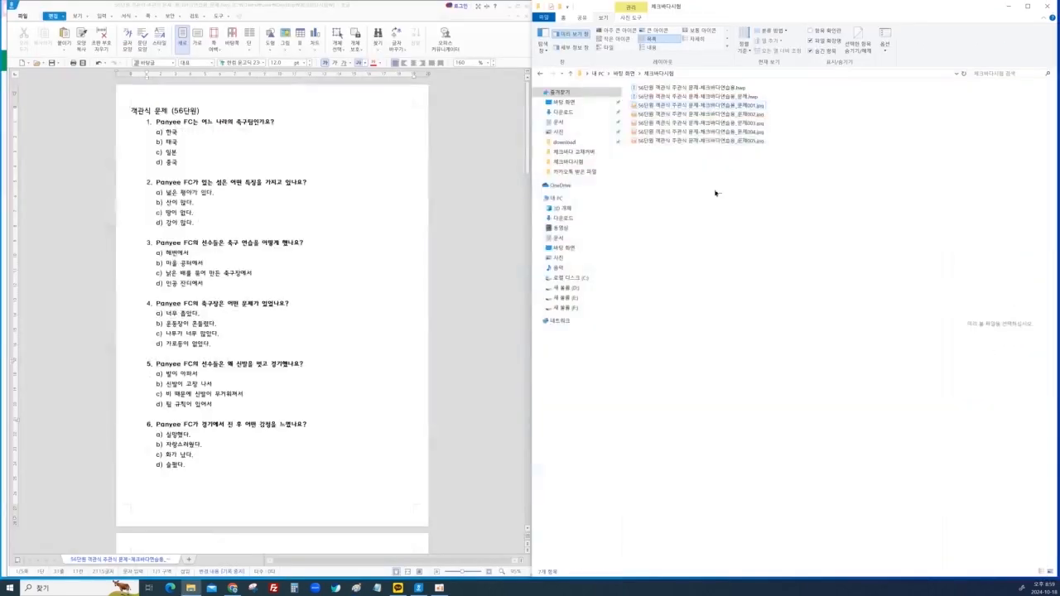
# Delete the five exported JPG images, 문제001 to 문제005, from the 체크바다시험 folder.
pyautogui.moveTo(716, 193); pyautogui.dragTo(652, 105)
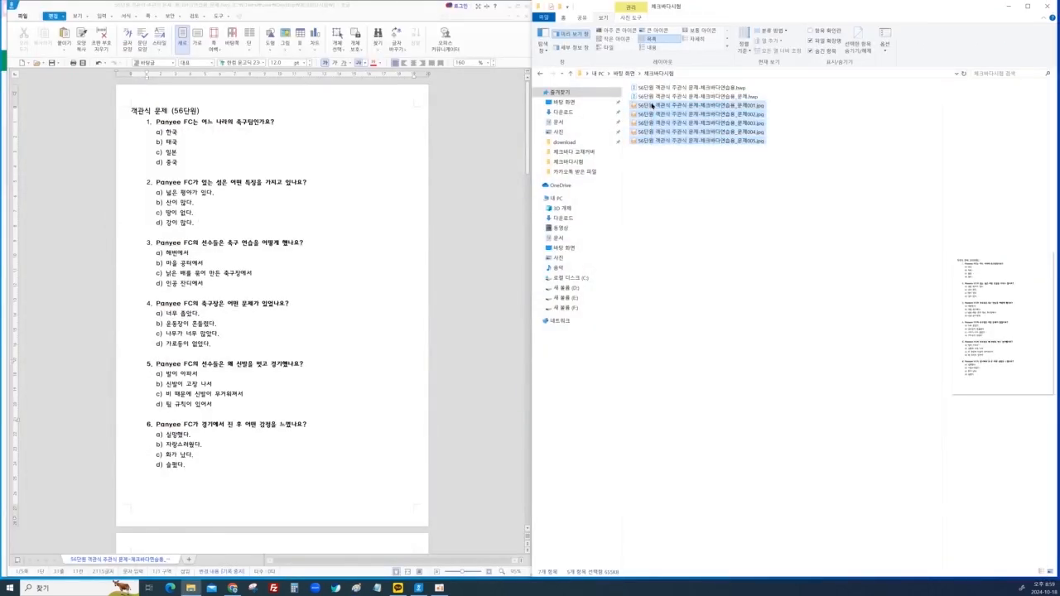
pyautogui.press('Delete')
# Start another JPG export of the document and choose 중간 해상도 (150DPI) in its image save options.
pyautogui.click(23, 15)
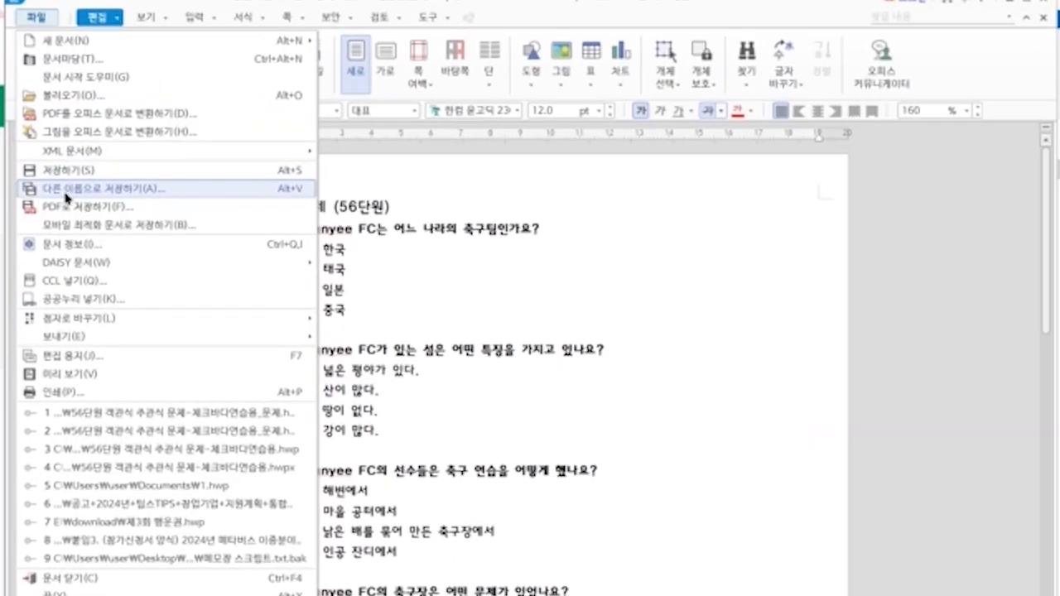
pyautogui.click(37, 102)
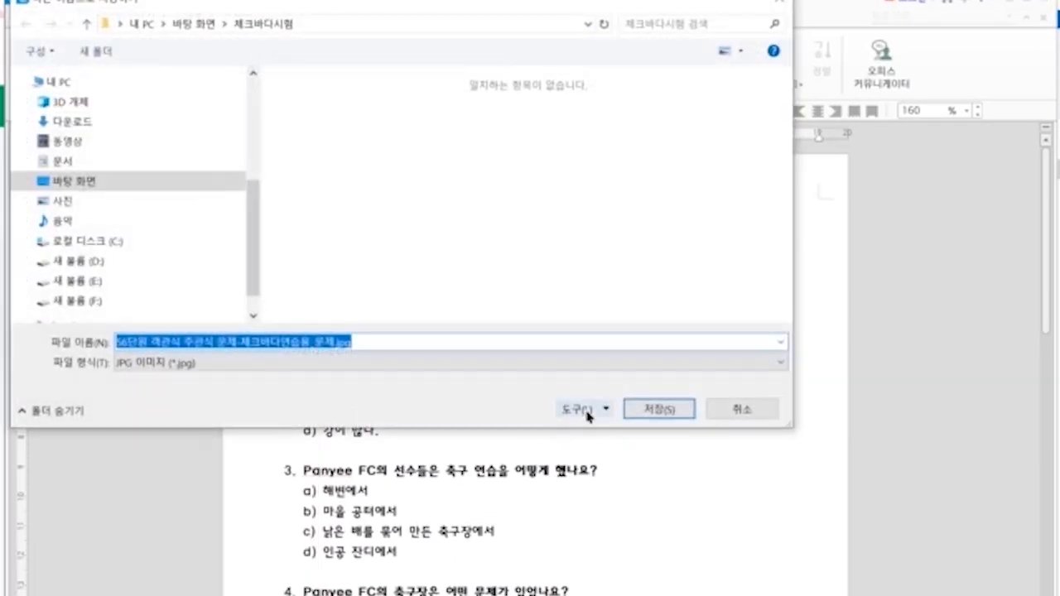
pyautogui.click(584, 409)
pyautogui.click(570, 428)
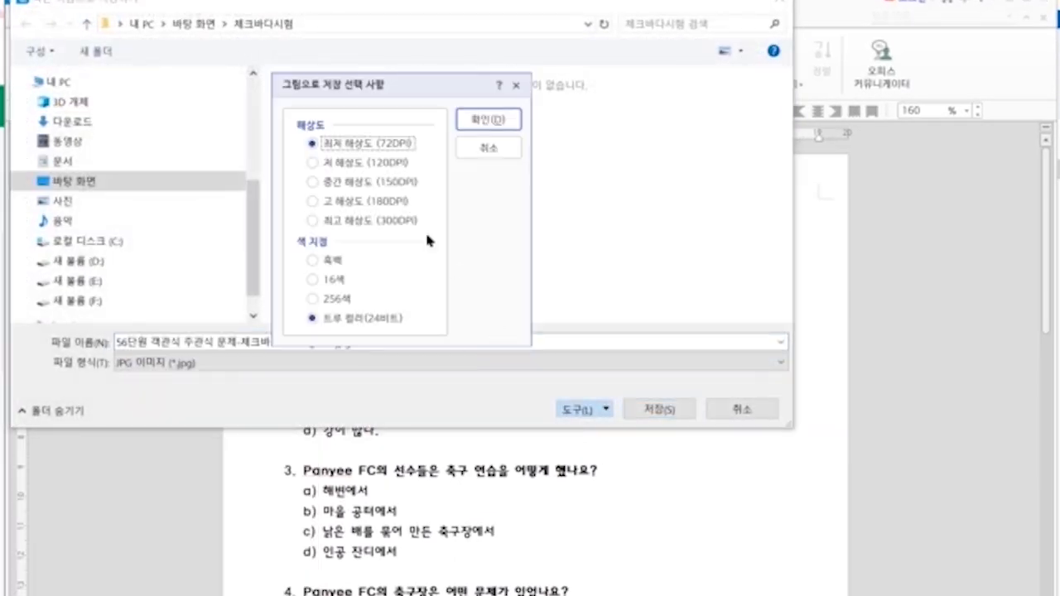
pyautogui.click(356, 182)
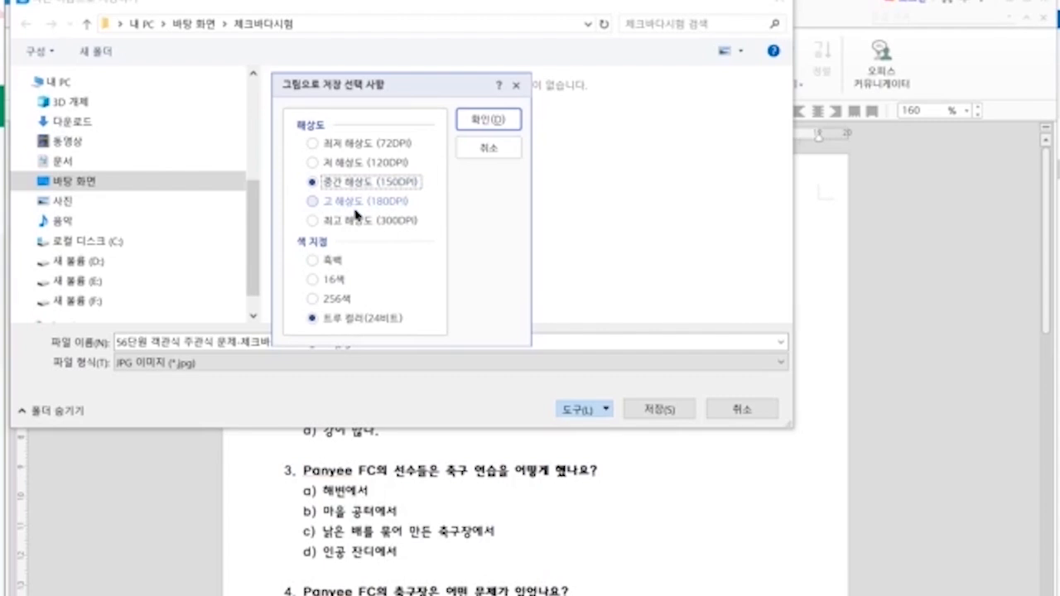
# Try the 고 해상도 (180DPI) and 최고 해상도 (300DPI) settings, alternating with 중간 해상도 (150DPI).
pyautogui.click(356, 207)
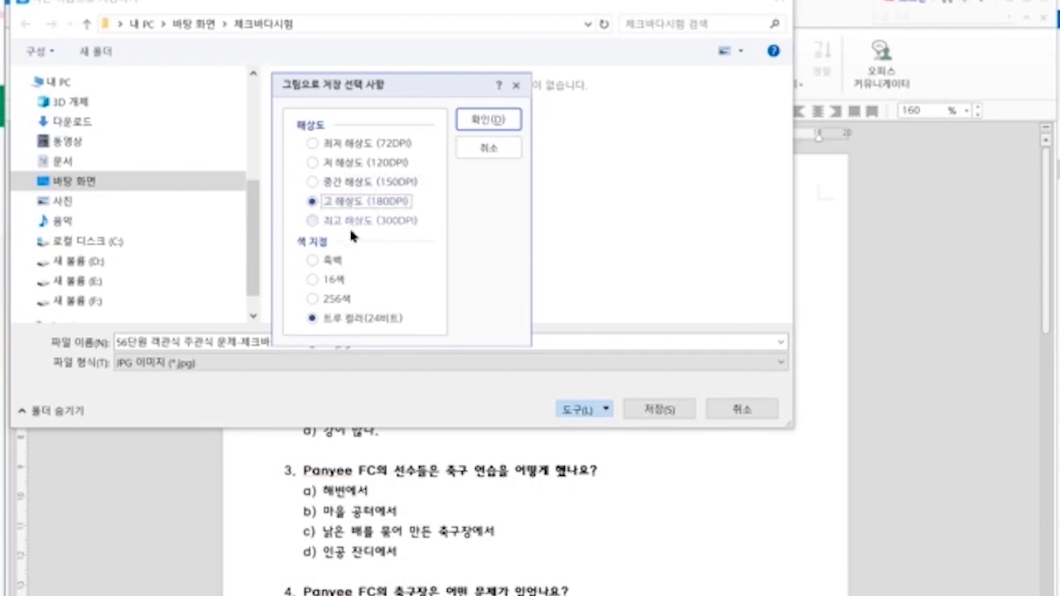
pyautogui.click(356, 224)
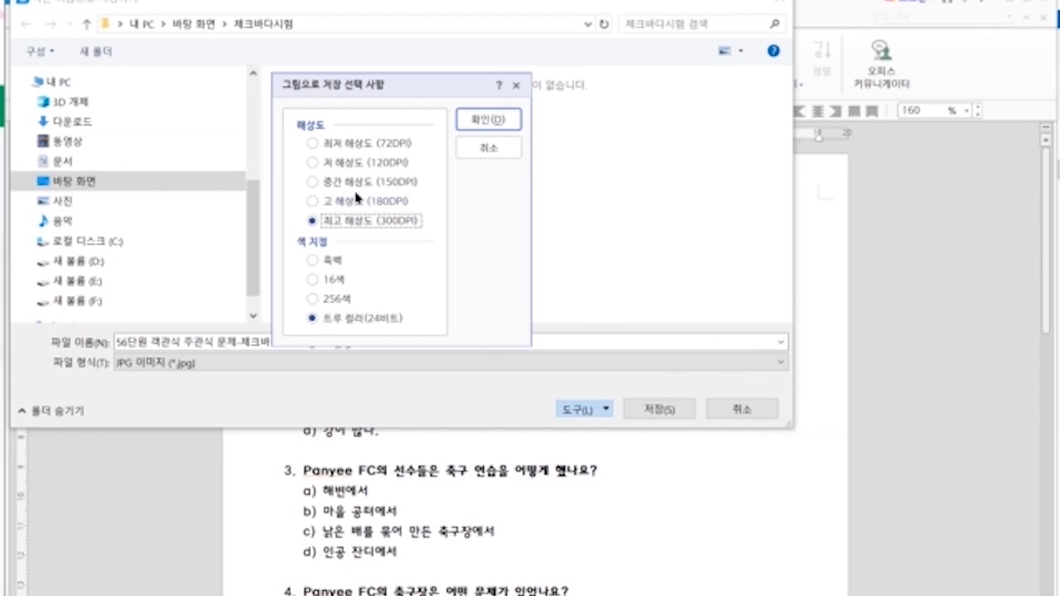
pyautogui.click(354, 190)
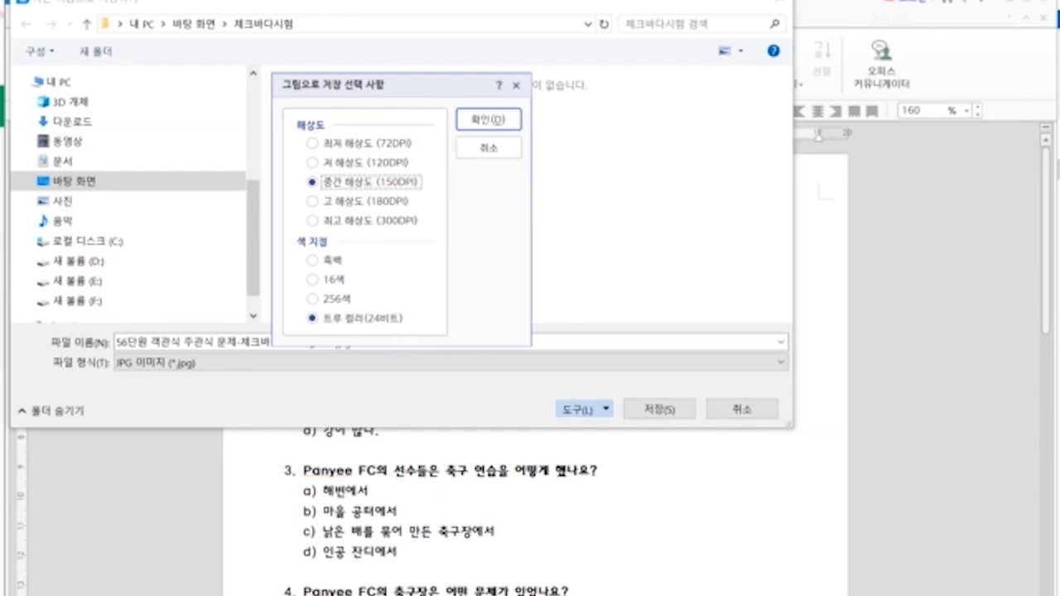
pyautogui.click(365, 203)
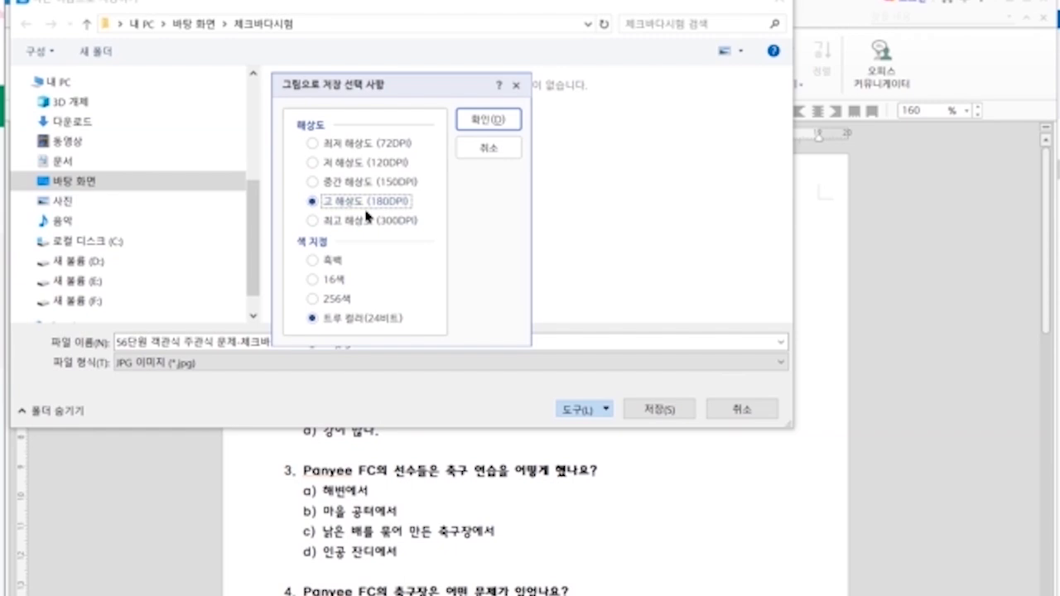
pyautogui.click(367, 229)
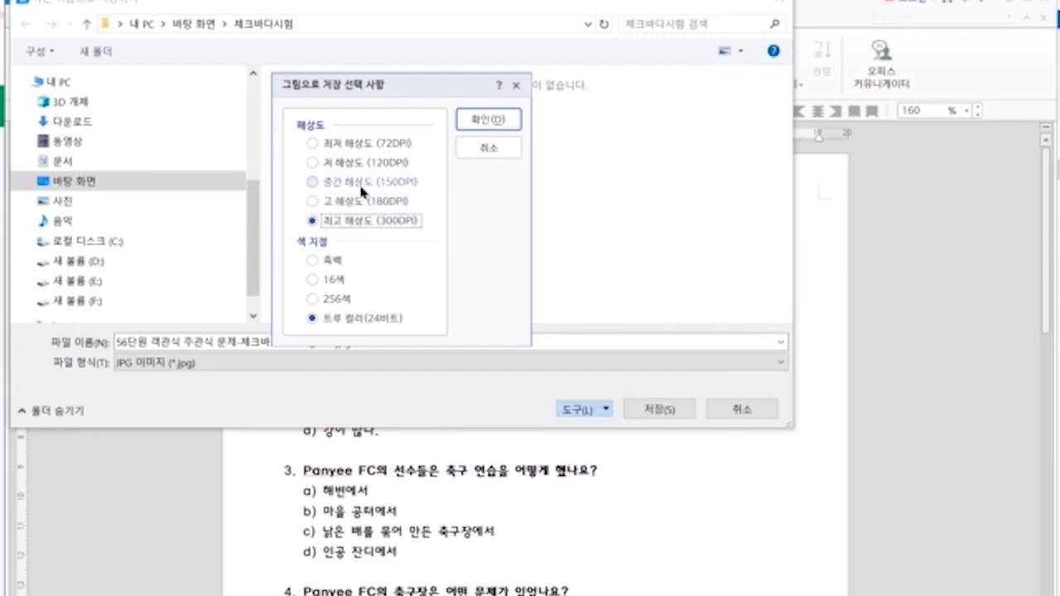
pyautogui.click(362, 191)
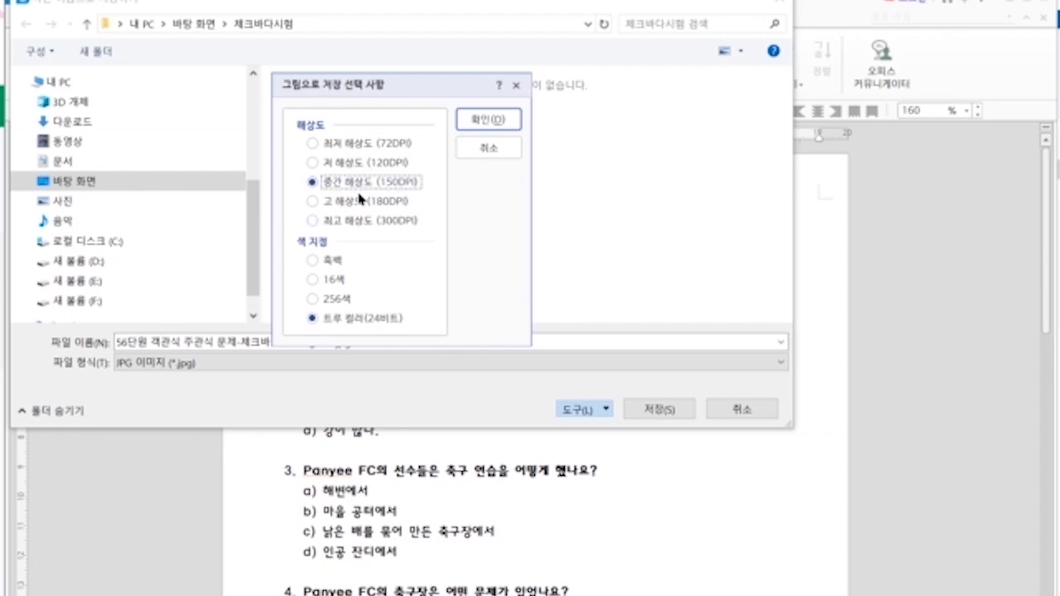
pyautogui.click(359, 207)
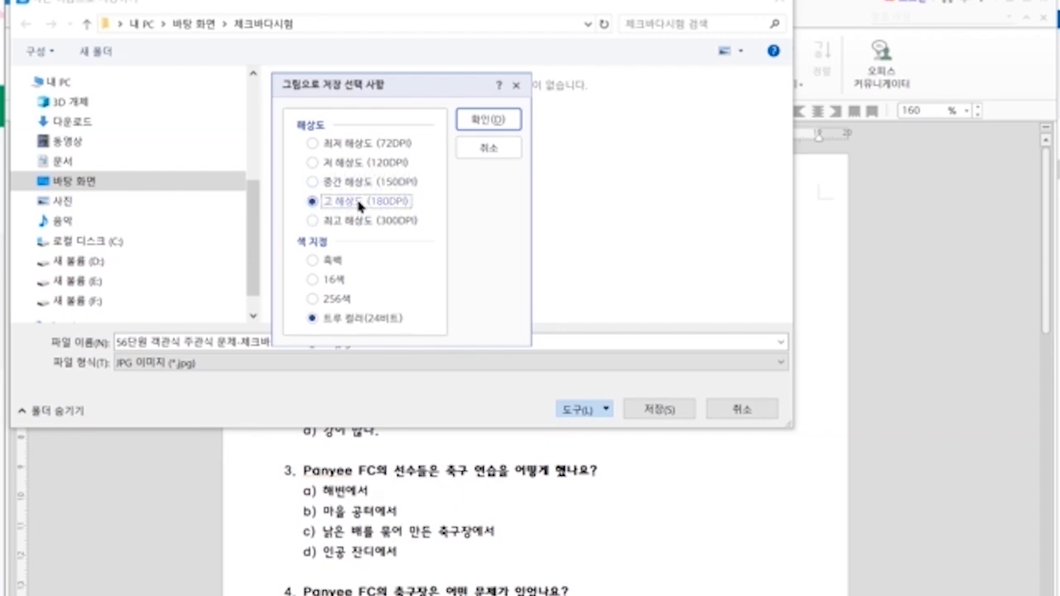
pyautogui.click(359, 189)
pyautogui.click(360, 205)
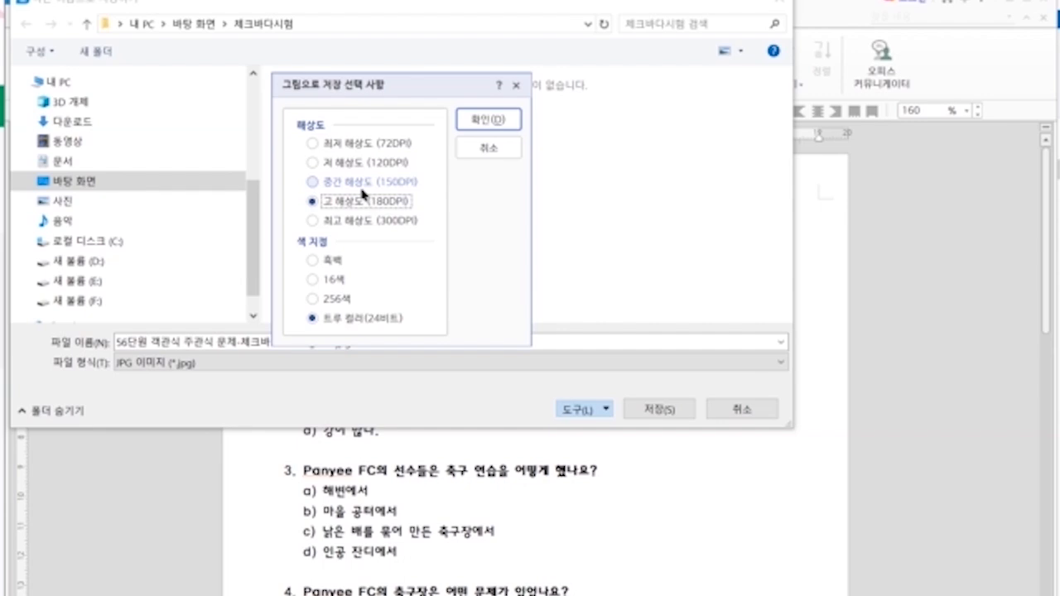
# Set the resolution to 중간 해상도 (150DPI) and save the document pages as JPG images in the 체크바다시험 folder.
pyautogui.click(361, 184)
pyautogui.click(488, 119)
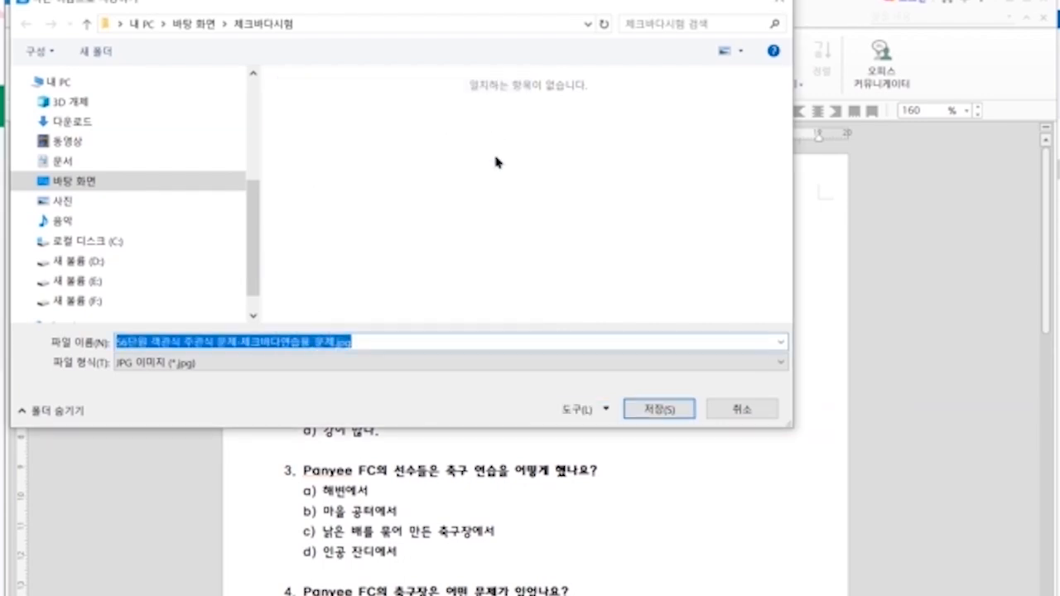
pyautogui.click(660, 409)
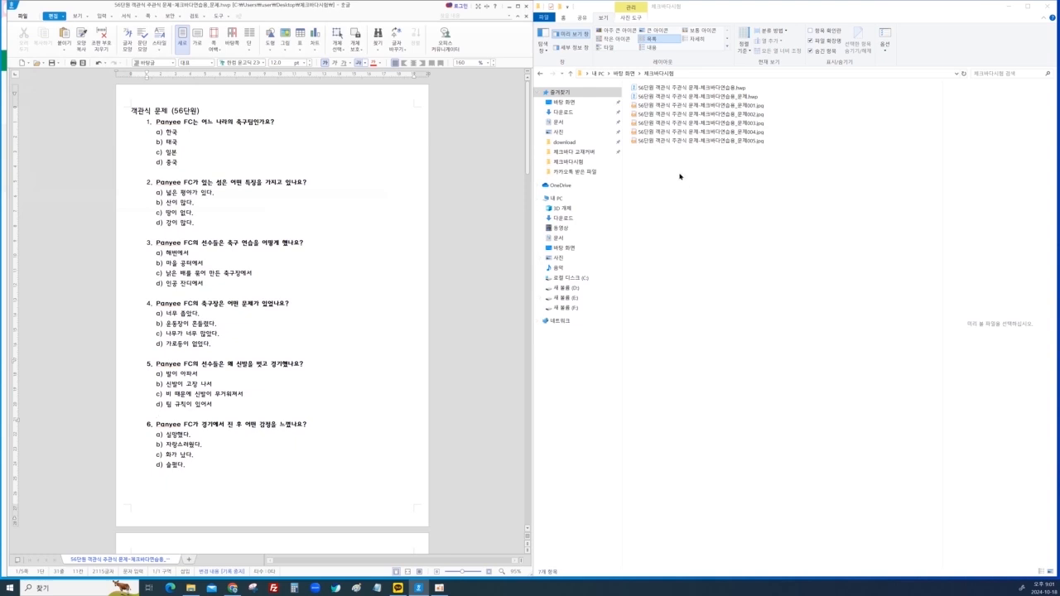
# Open the newly exported first page image, ending in 문제001.jpg, in Paint to examine its size and legibility.
pyautogui.rightClick(668, 106)
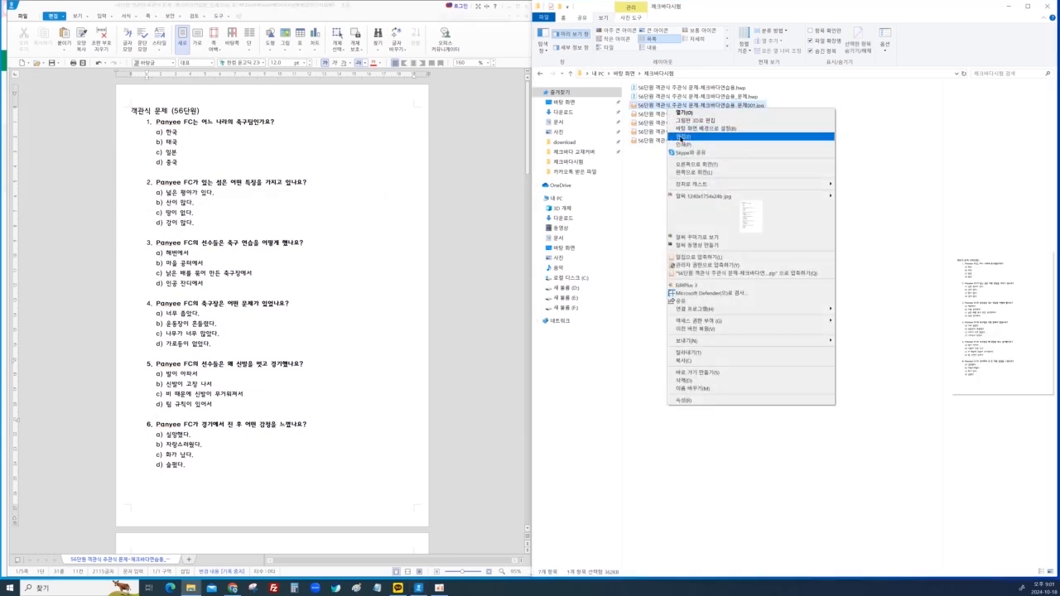
pyautogui.click(672, 137)
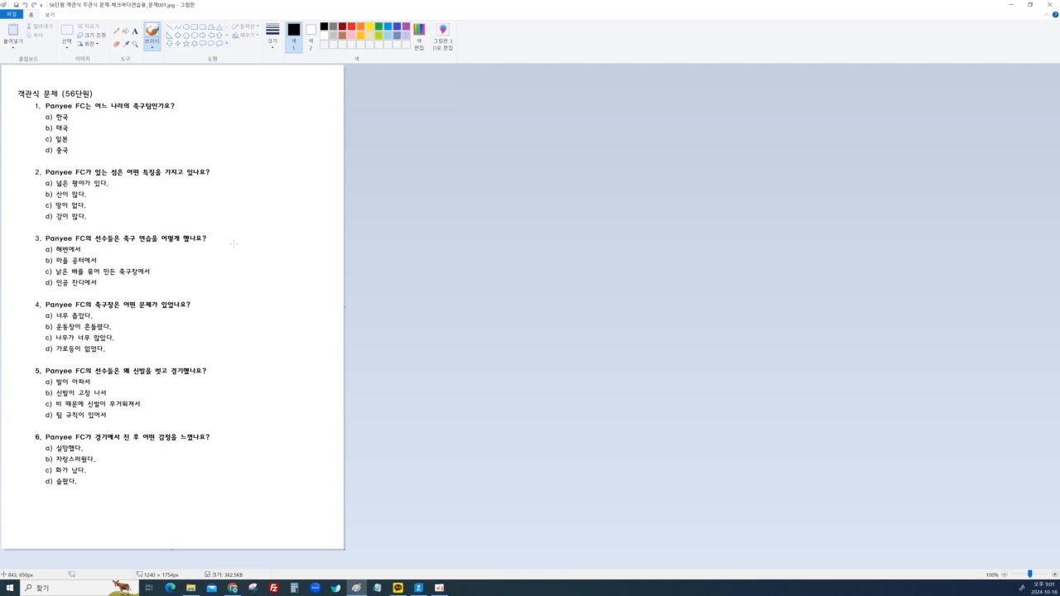
# Close the page image and begin registering a new exam in CHECKBADA, with genre 국어 and textbook 국어 체험판.
pyautogui.click(1050, 5)
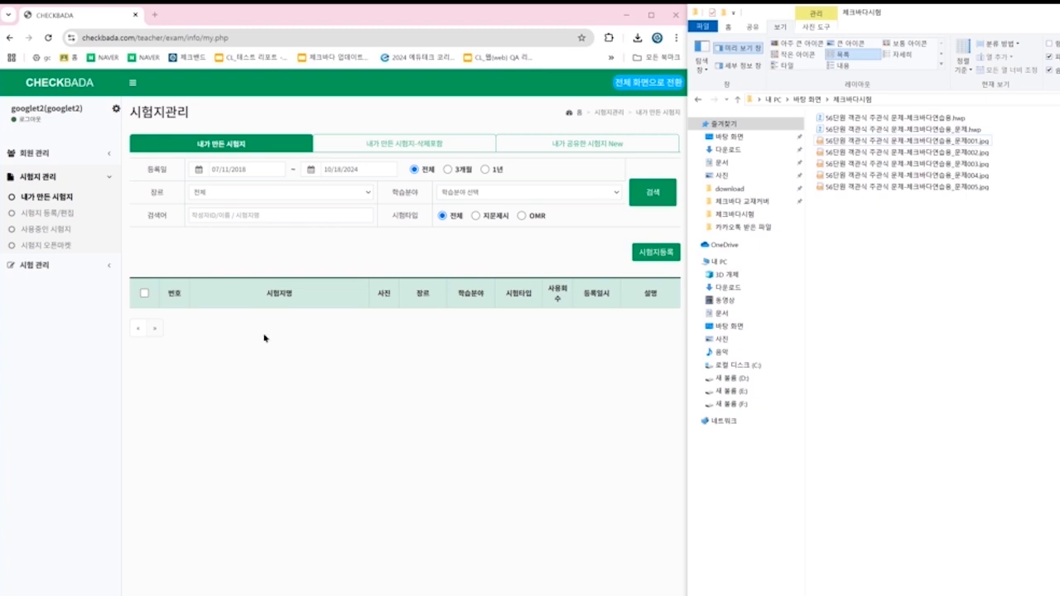
pyautogui.click(53, 218)
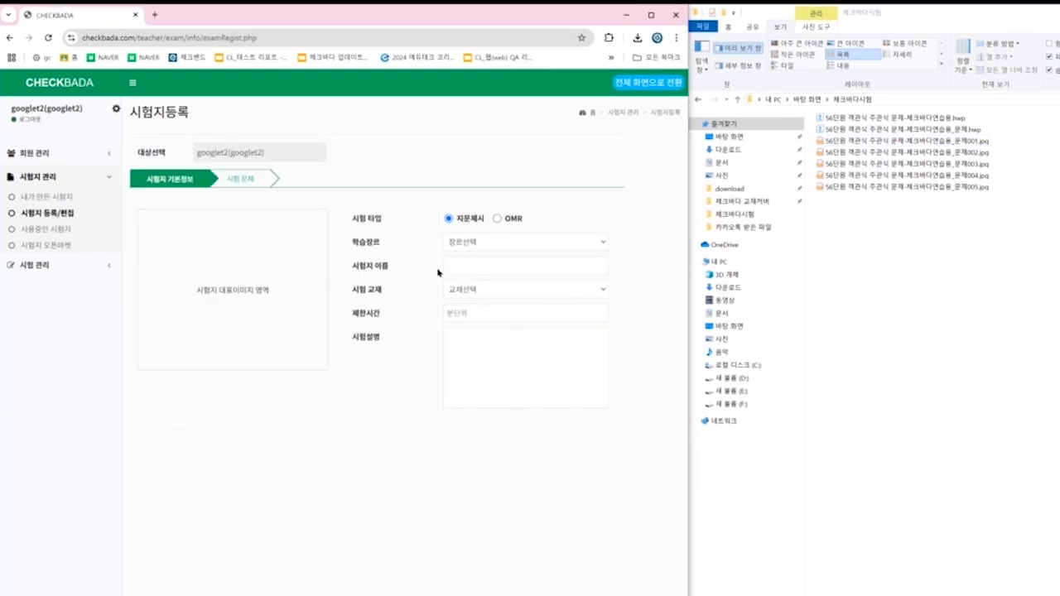
pyautogui.click(466, 244)
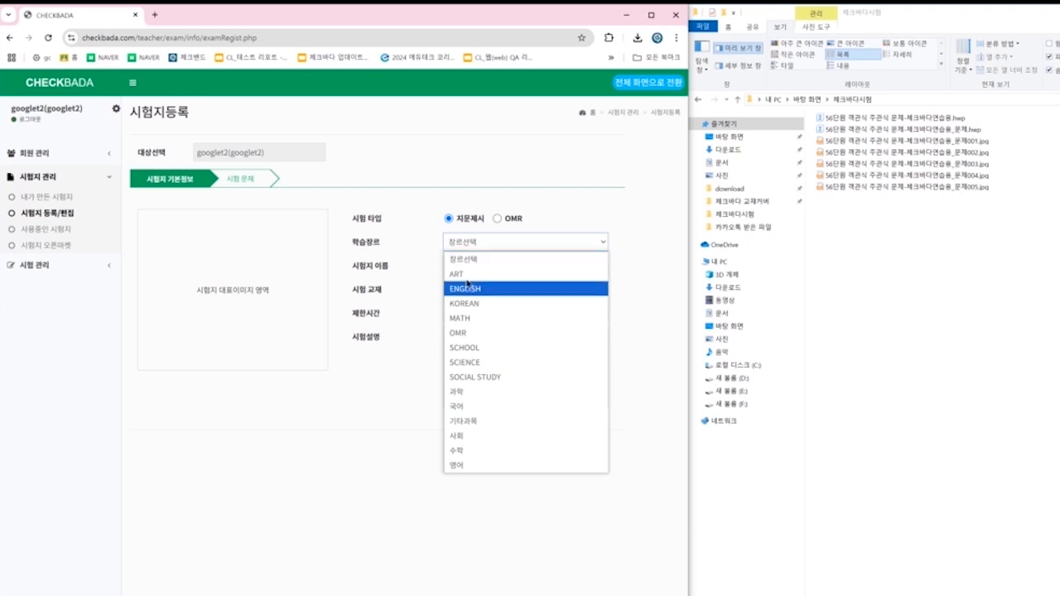
pyautogui.click(474, 289)
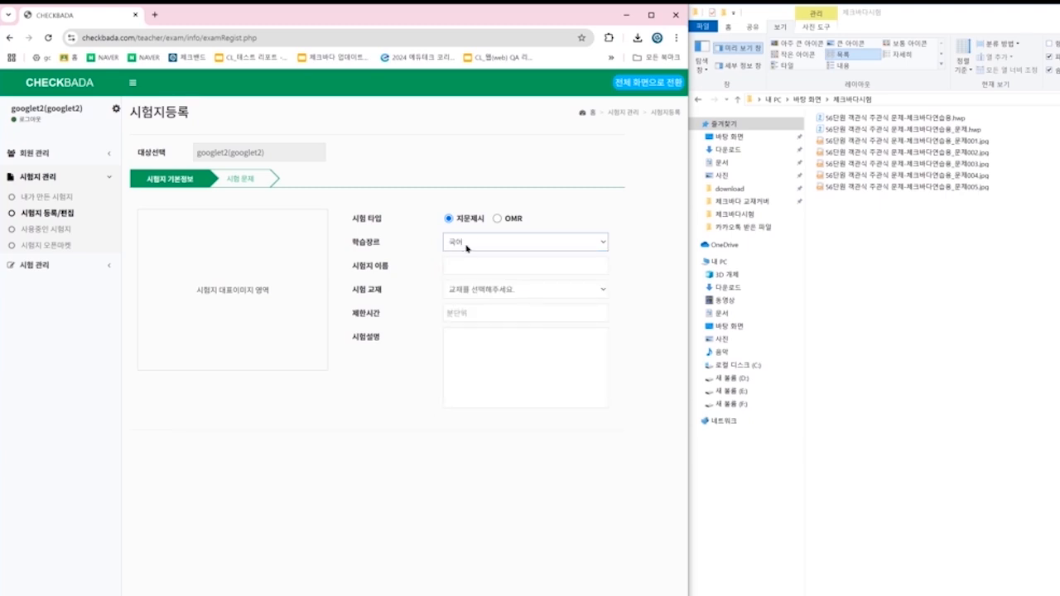
pyautogui.click(478, 294)
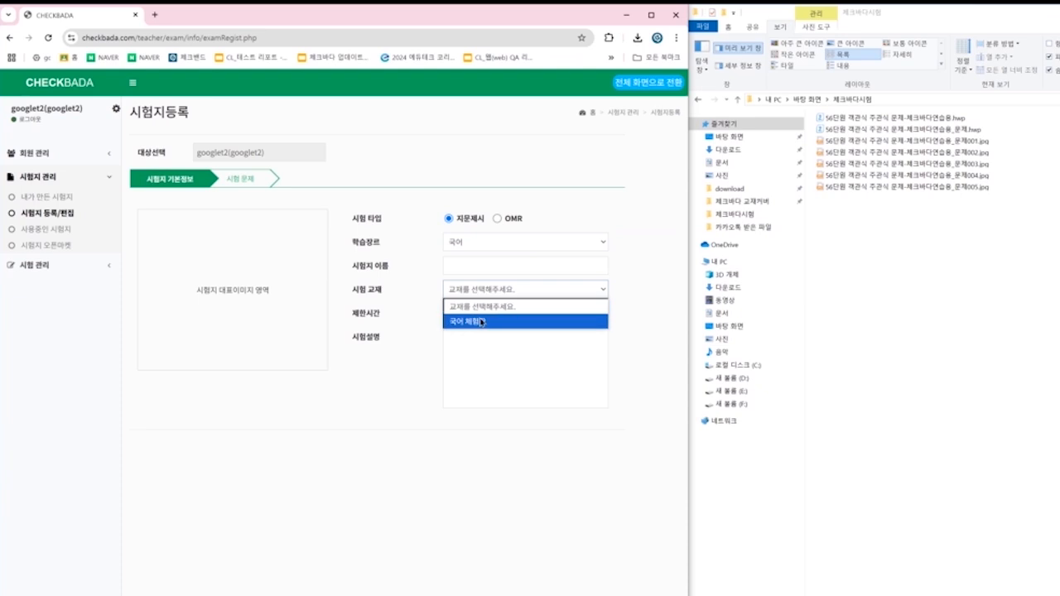
pyautogui.click(480, 320)
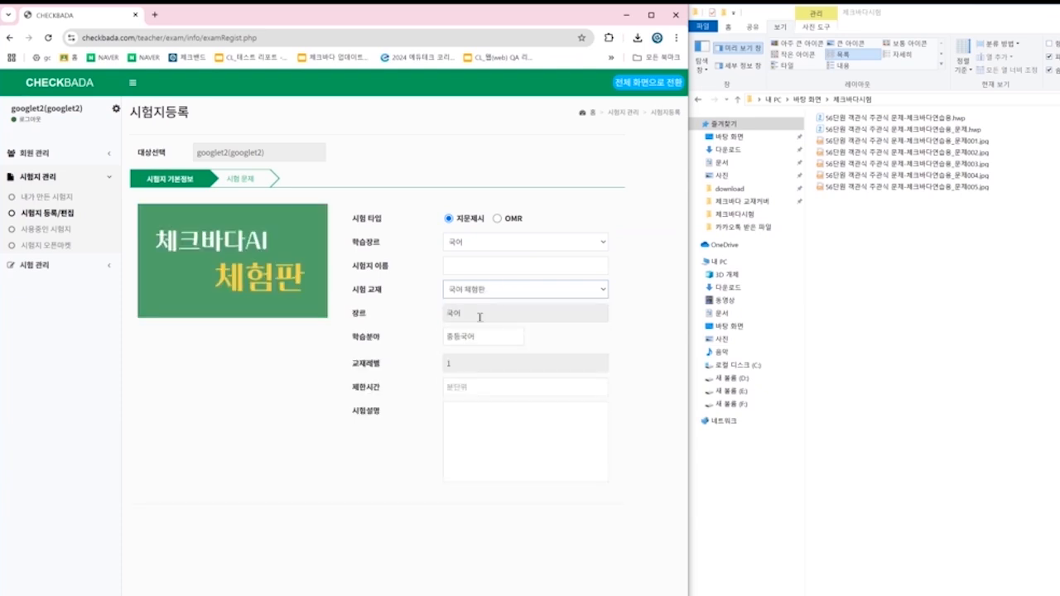
# Set the exam's time limit to 20 minutes and name the exam 중3 단원평가.
pyautogui.click(468, 385)
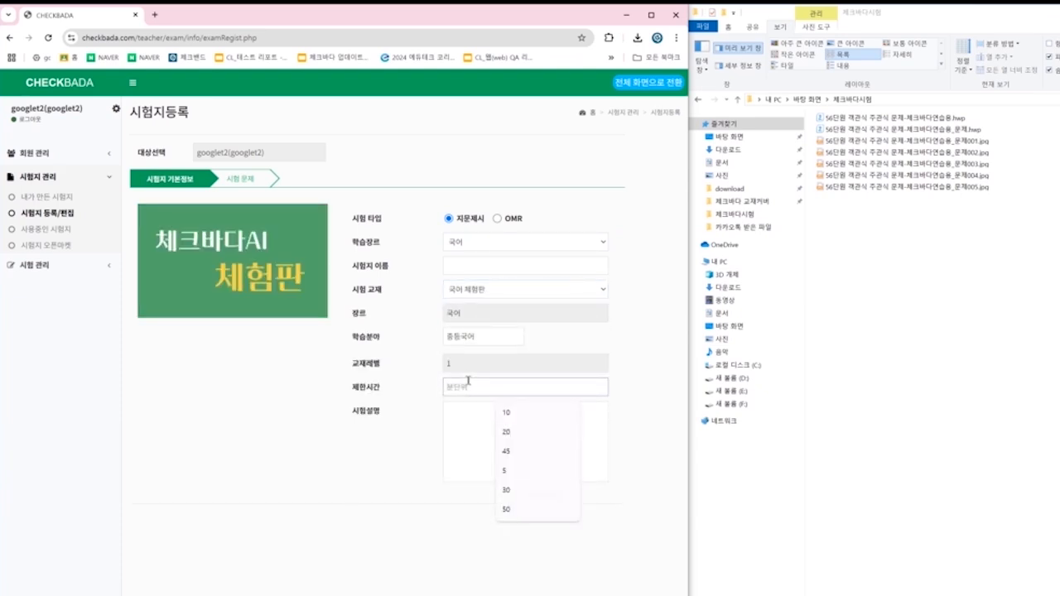
pyautogui.write('20')
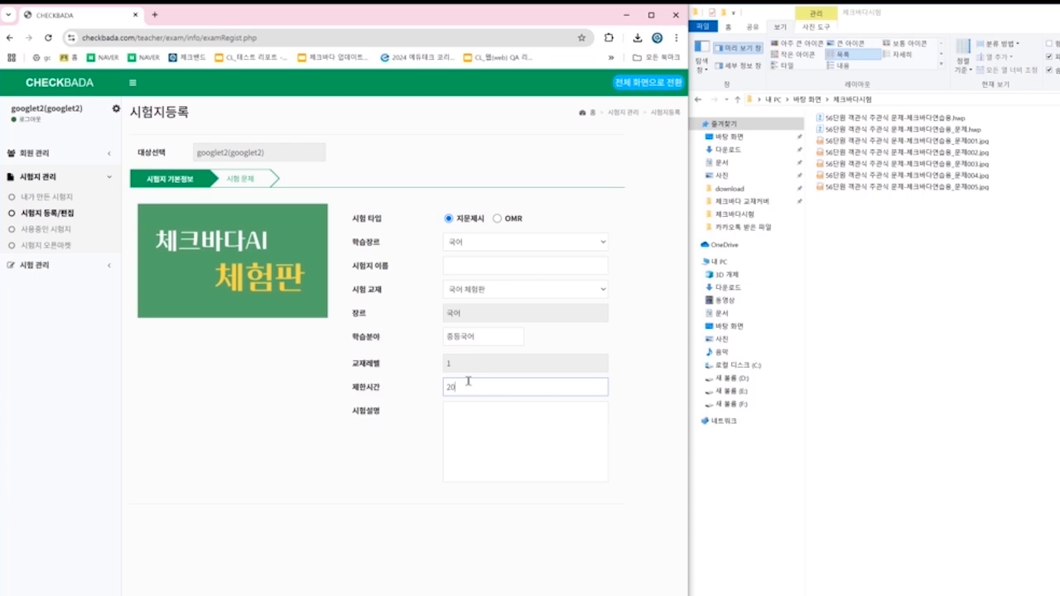
pyautogui.click(460, 265)
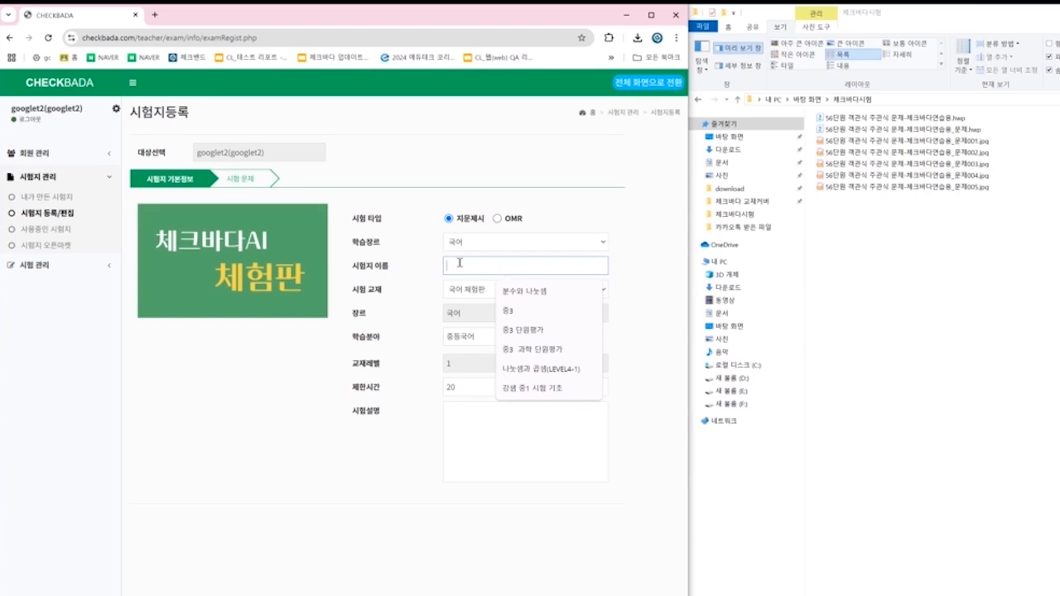
pyautogui.click(516, 330)
# Copy the exam name 중3 단원평가 into the exam description and save the basic information to proceed to the questions.
pyautogui.moveTo(492, 265); pyautogui.dragTo(444, 265)
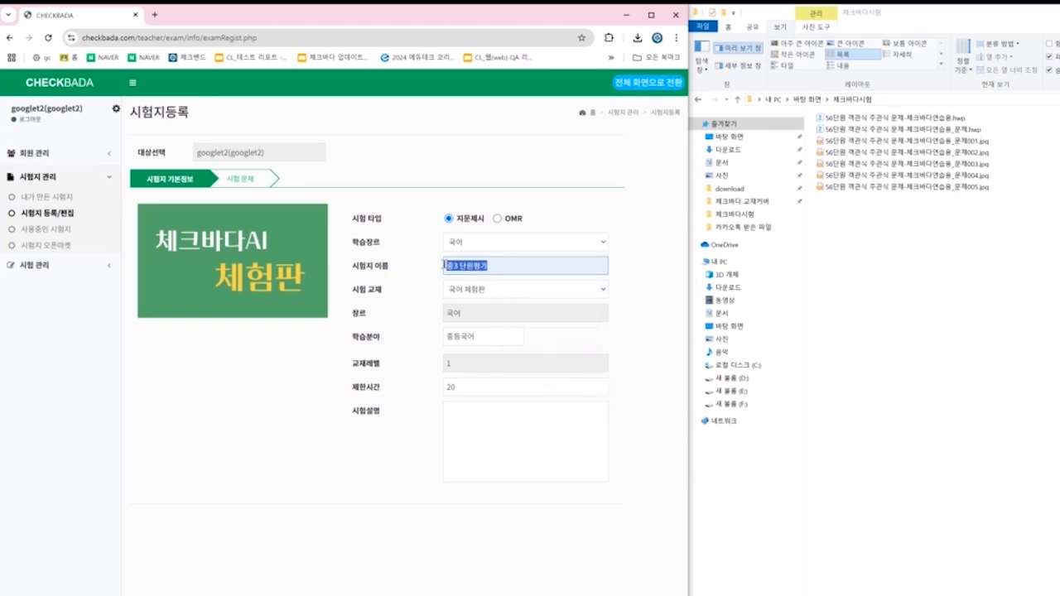
pyautogui.hotkey('ctrl', 'c')
pyautogui.click(473, 407)
pyautogui.hotkey('ctrl', 'v')
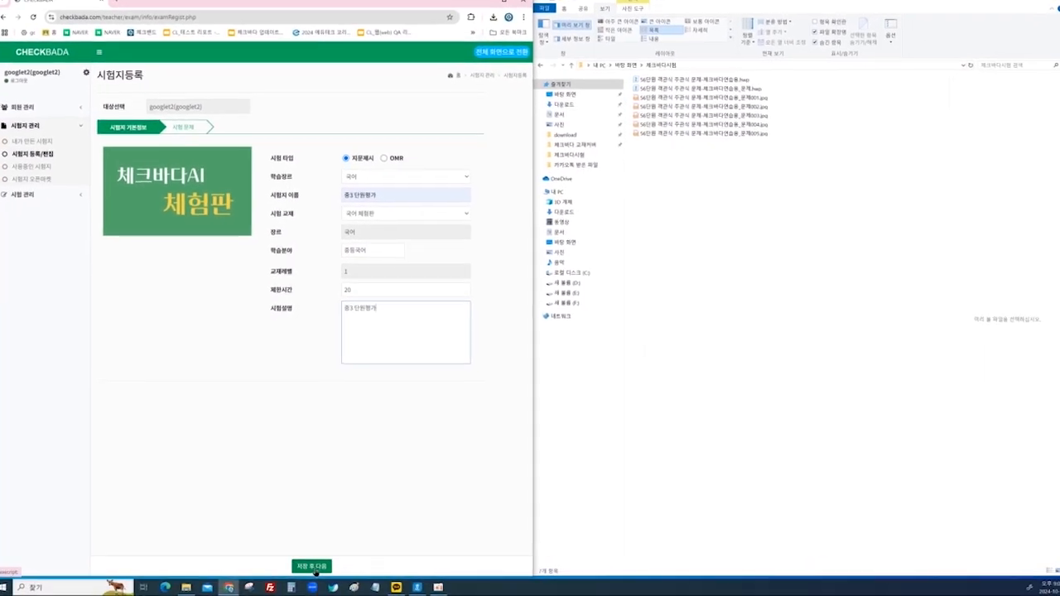
pyautogui.click(337, 582)
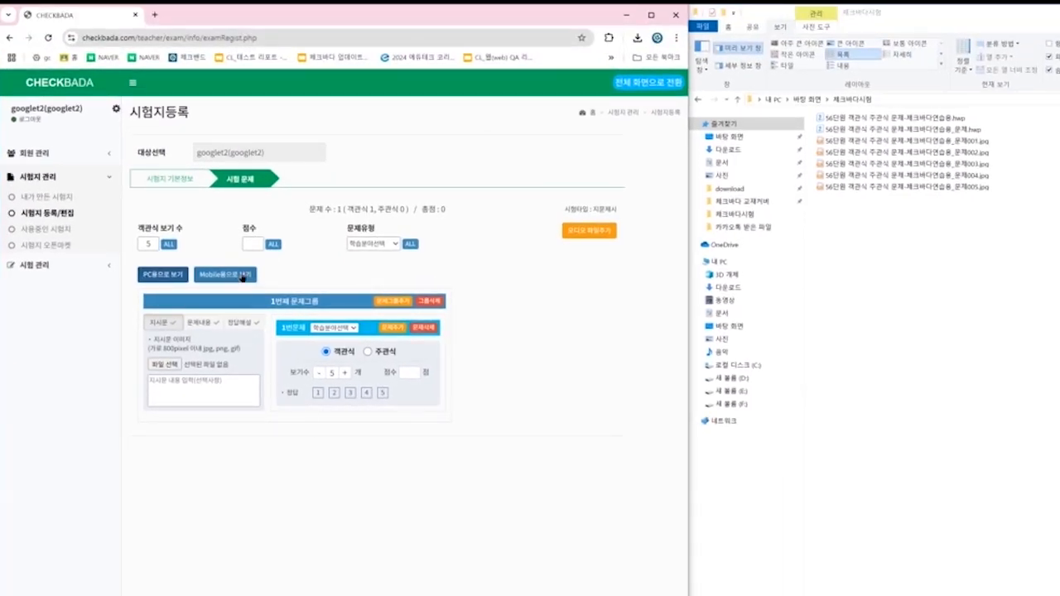
# Apply a score of 1 point and the question type 중등국어 to all questions.
pyautogui.click(252, 245)
pyautogui.write('1')
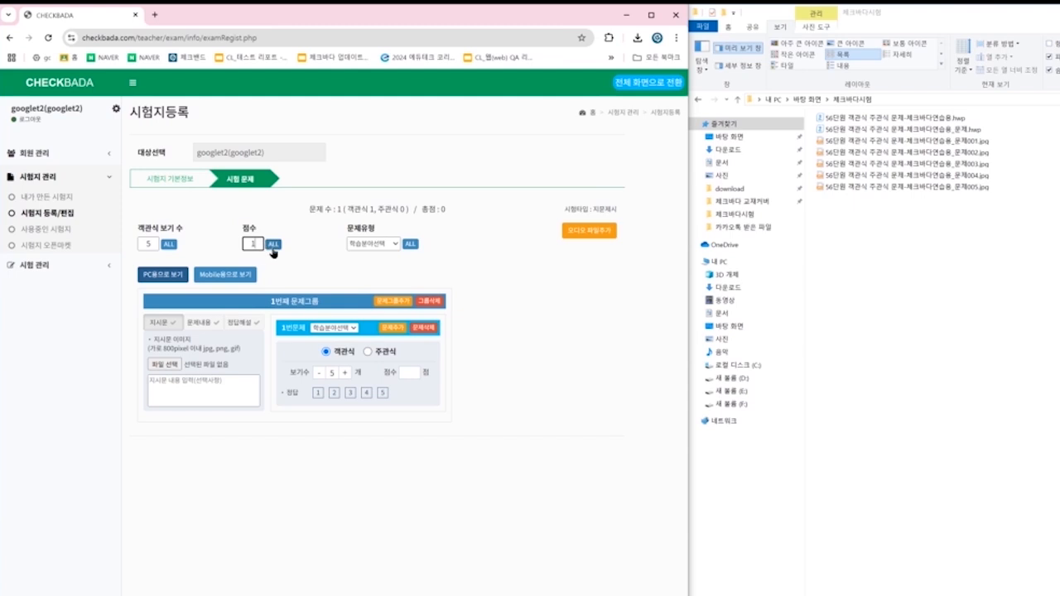
pyautogui.click(273, 245)
pyautogui.click(385, 245)
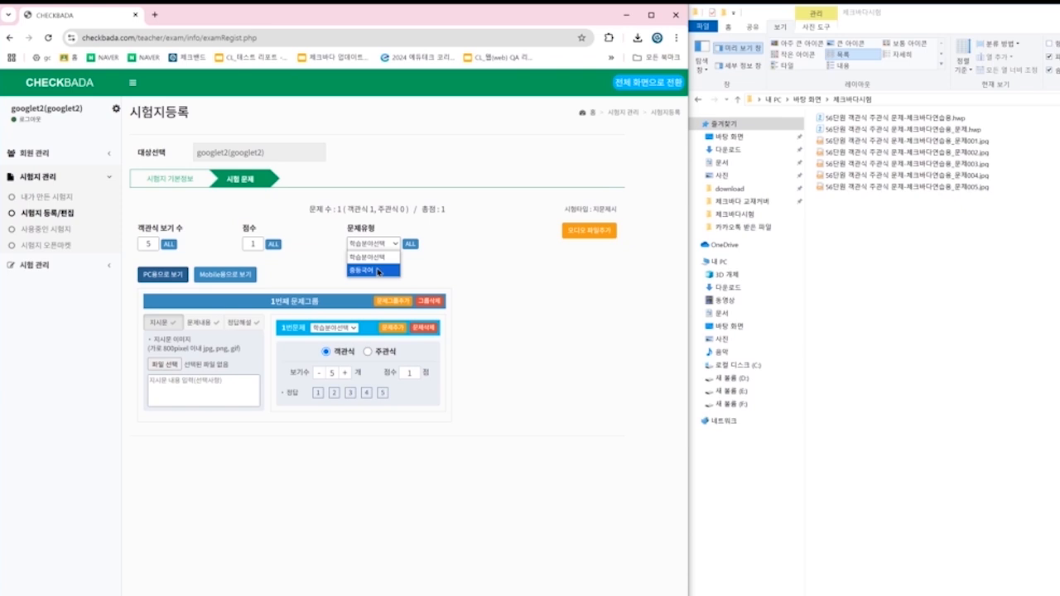
pyautogui.click(379, 271)
pyautogui.click(410, 245)
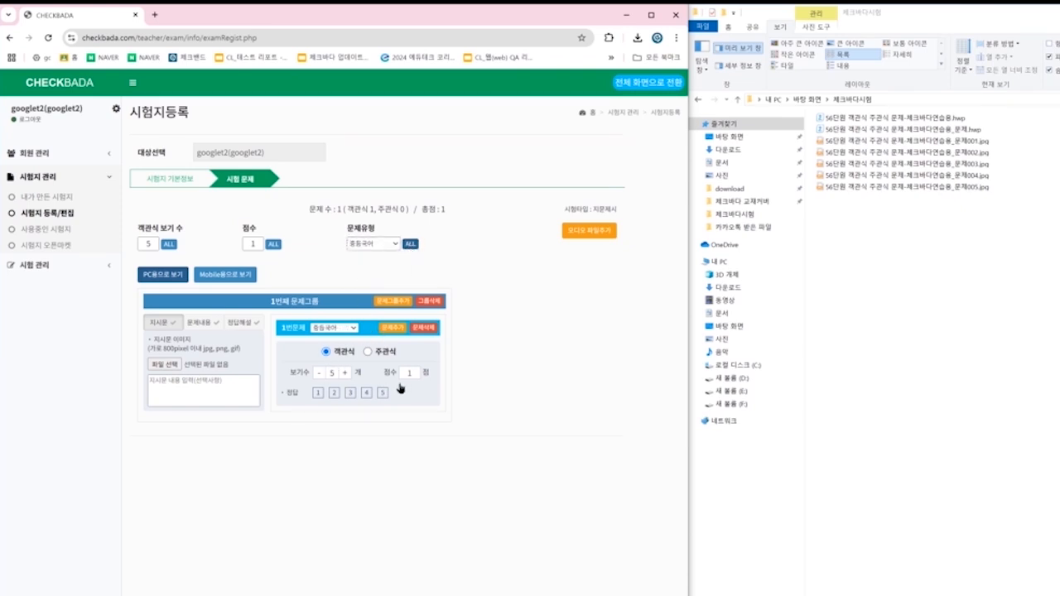
# Upload the page image ending in 문제001.jpg as the question content (문제내용) of the first question group.
pyautogui.click(209, 325)
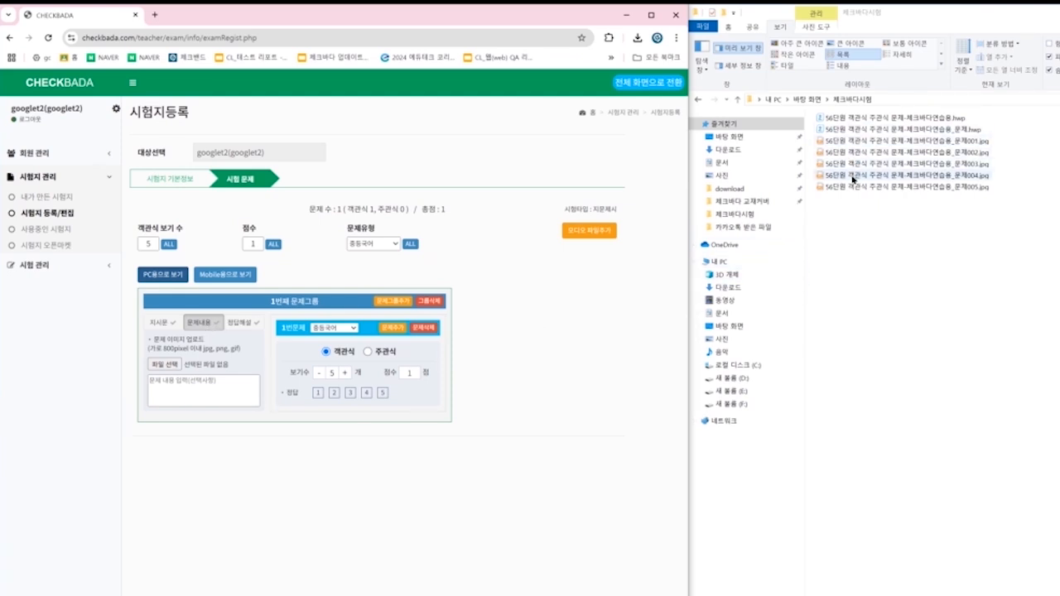
pyautogui.click(171, 369)
pyautogui.click(229, 111)
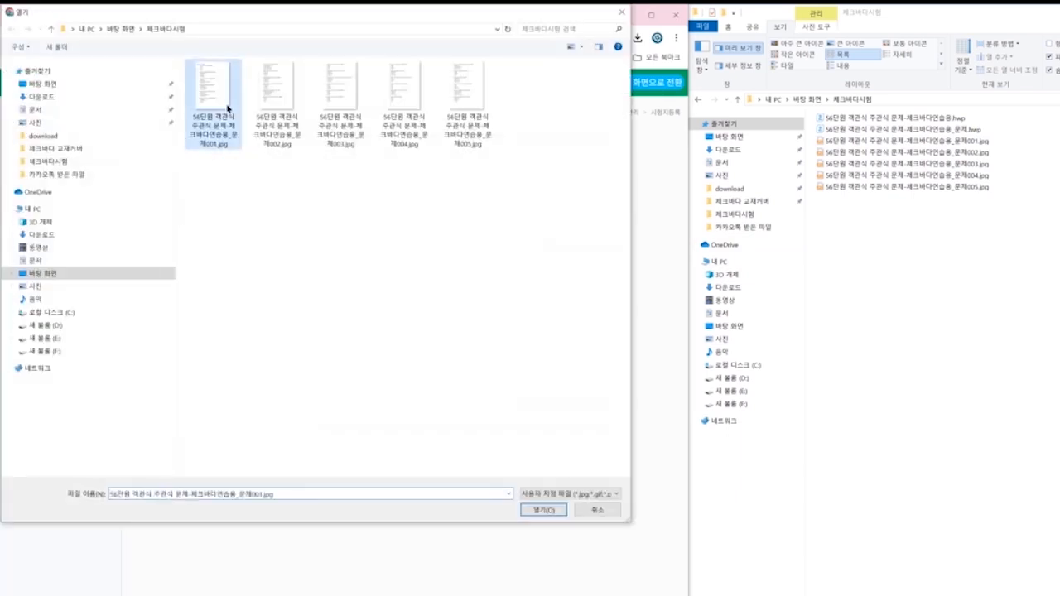
pyautogui.click(544, 510)
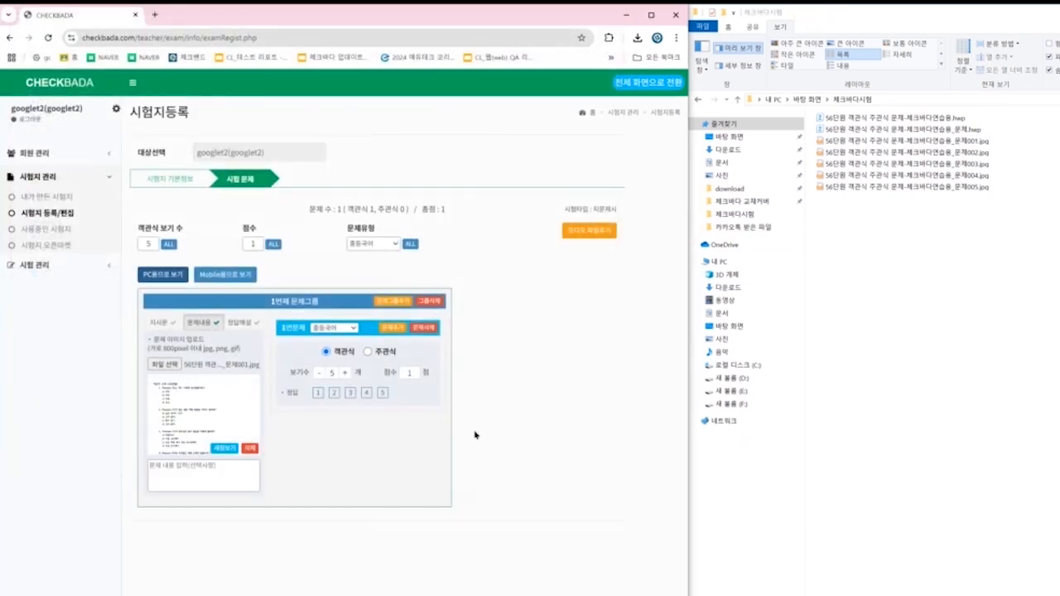
# Add a second question group and upload the page image ending in 문제002.jpg as its question content.
pyautogui.click(393, 301)
pyautogui.click(202, 548)
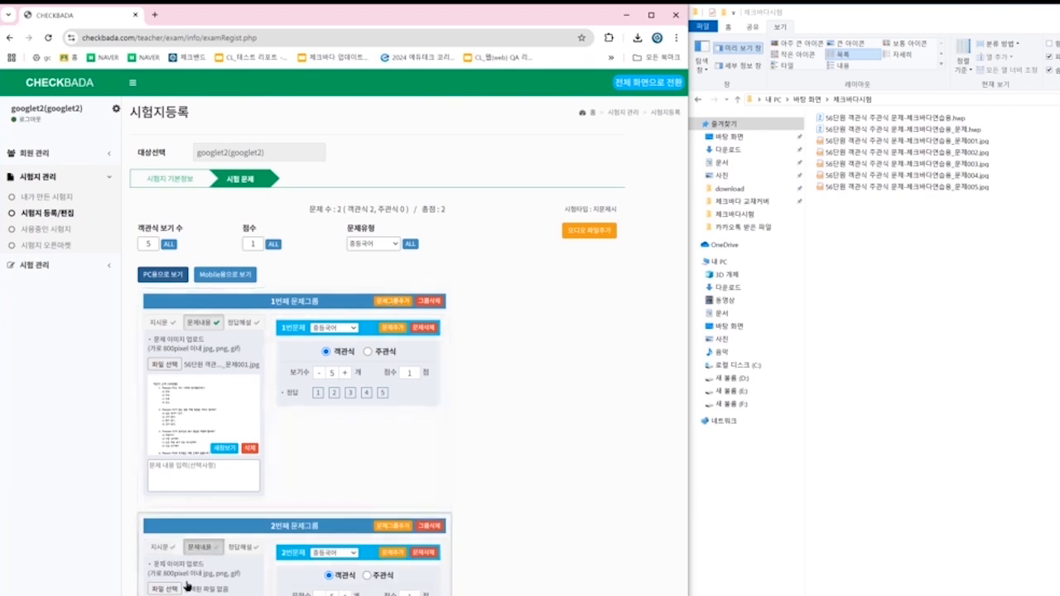
pyautogui.click(164, 589)
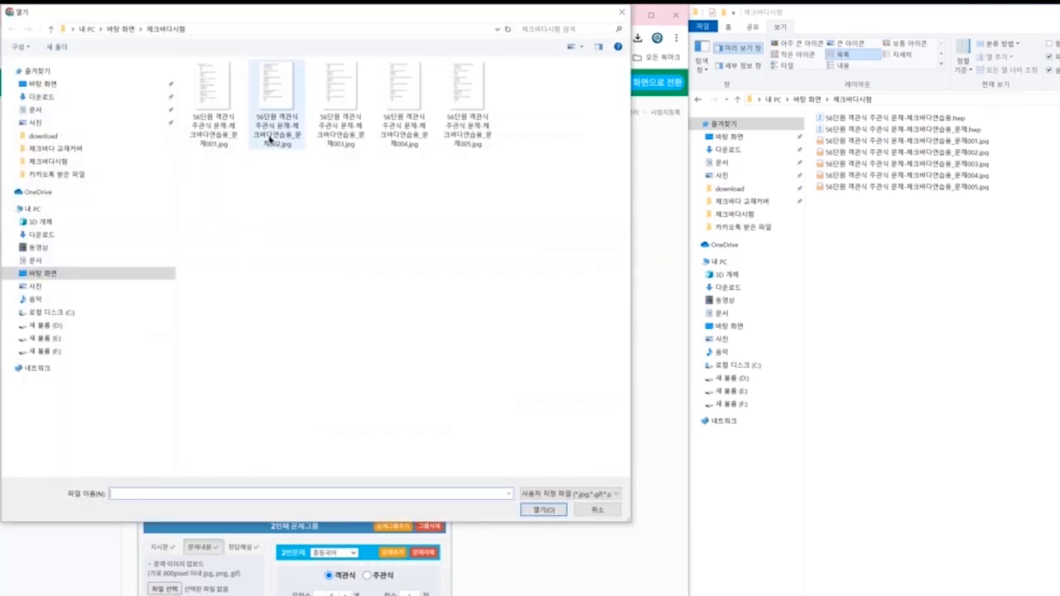
pyautogui.click(274, 129)
pyautogui.click(539, 511)
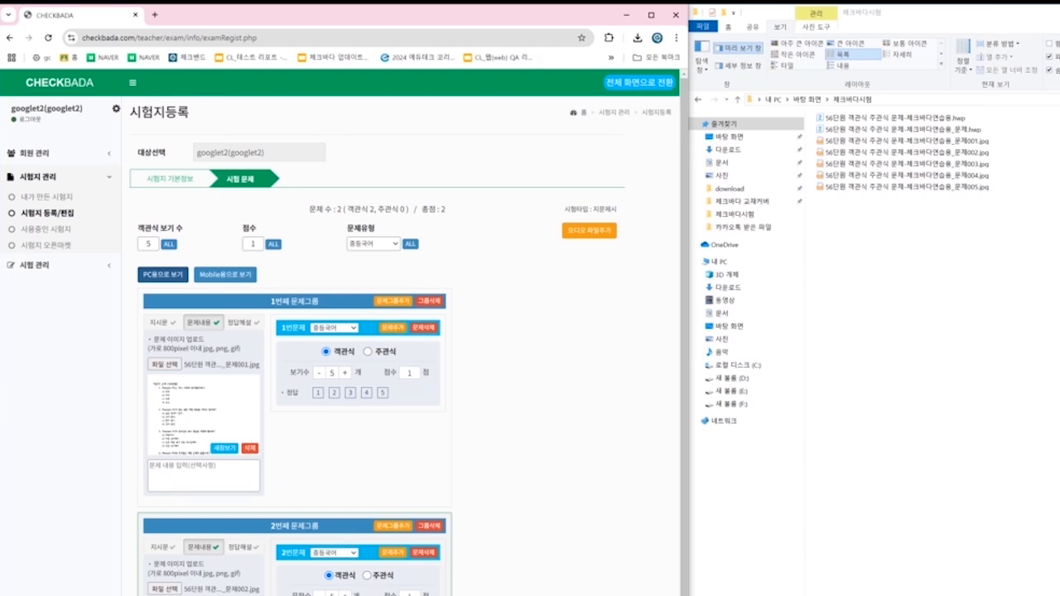
# Consult the Hangul quiz document, set question 1 to 4 answer choices, and add three more questions to the first group.
pyautogui.hotkey('alt', 'Tab')
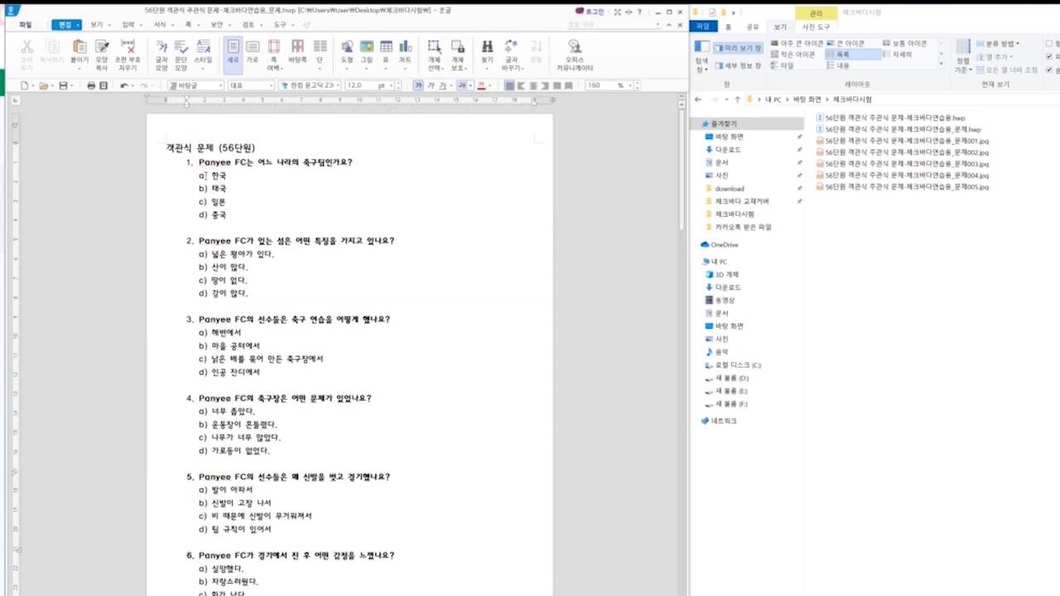
pyautogui.click(657, 13)
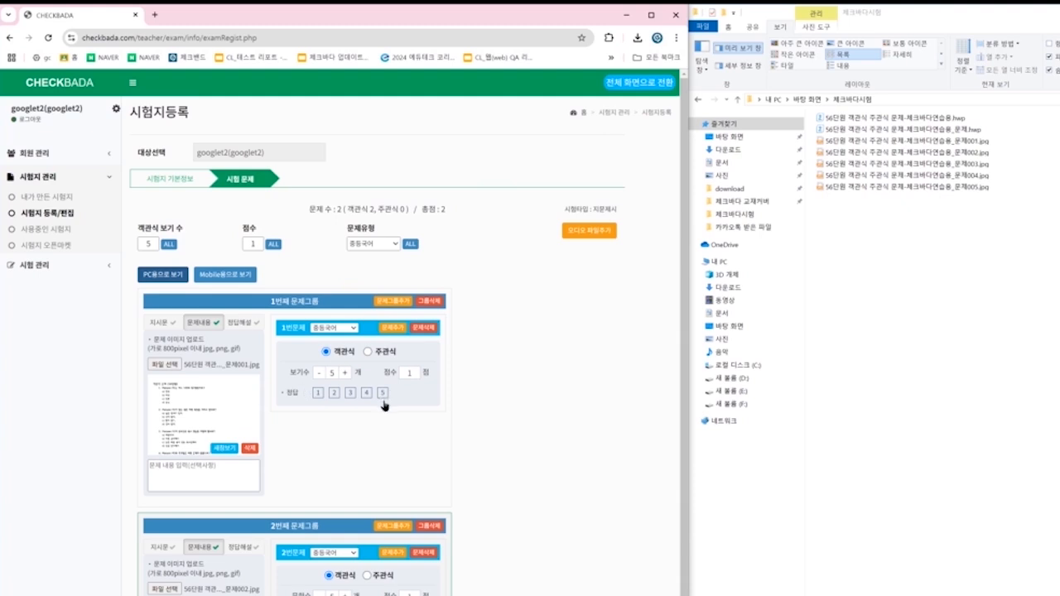
pyautogui.click(320, 373)
pyautogui.click(392, 328)
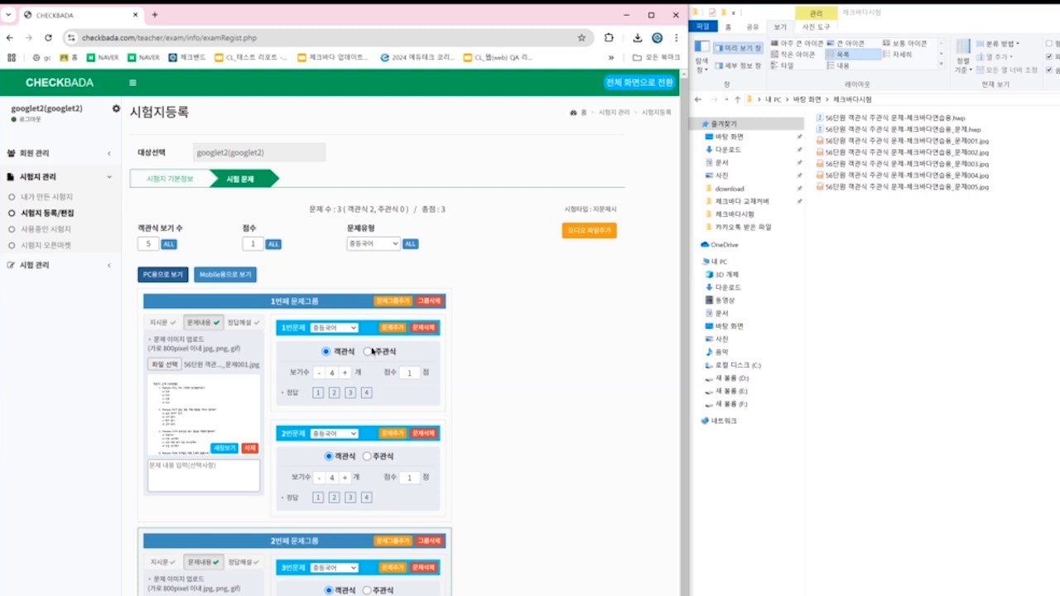
pyautogui.click(390, 329)
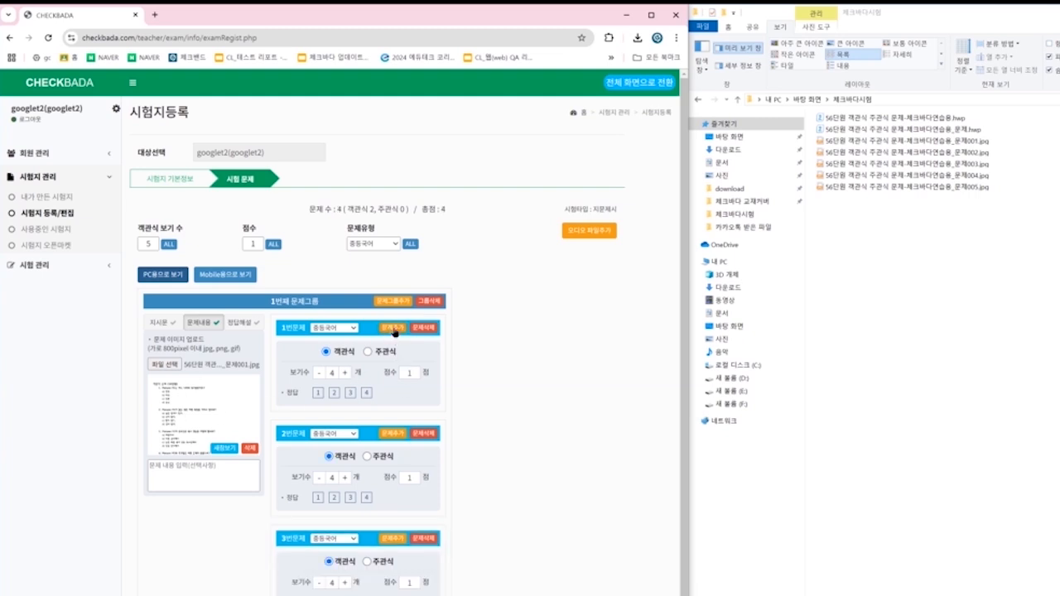
pyautogui.click(391, 329)
# Mark the correct answers of questions 1 to 4 in the first group as 1, 3, 2 and 4.
pyautogui.click(319, 393)
pyautogui.click(350, 498)
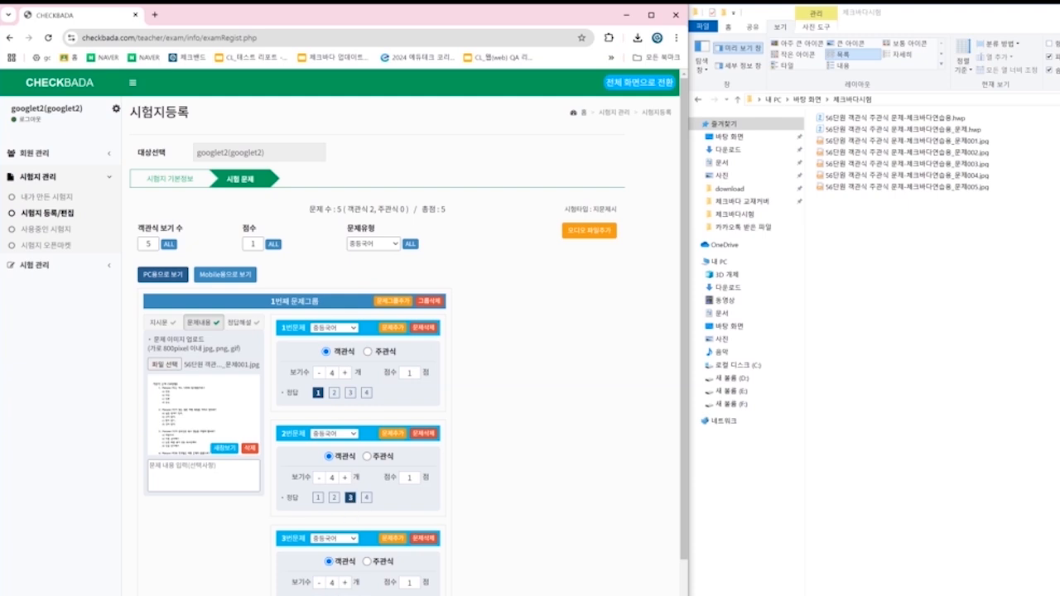
pyautogui.scroll(-3, 523, 477)
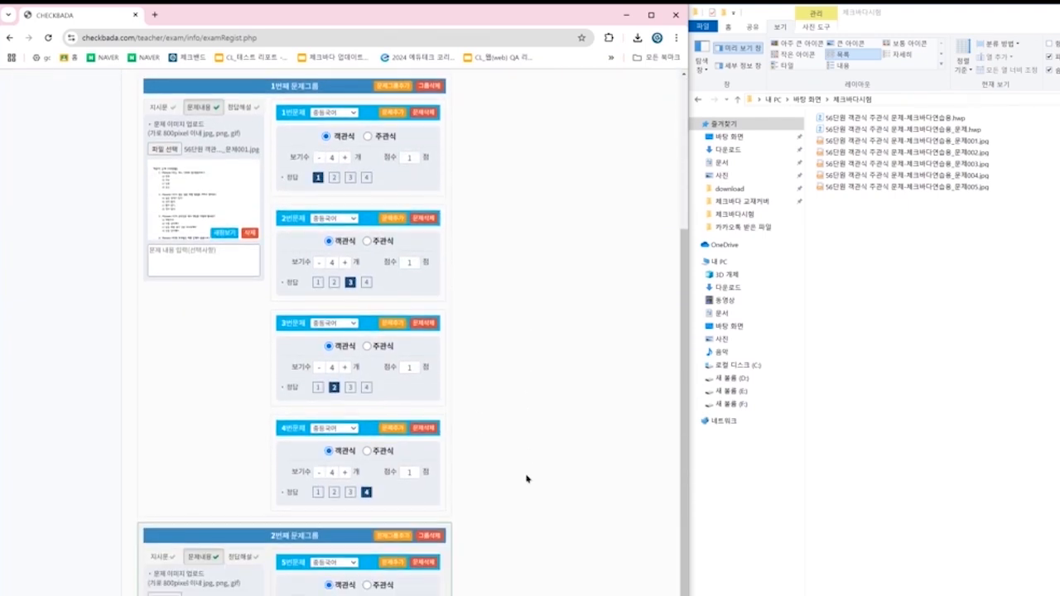
# Change question 5 to the 주관식 type and add two more questions to the second group.
pyautogui.scroll(-1, 526, 479)
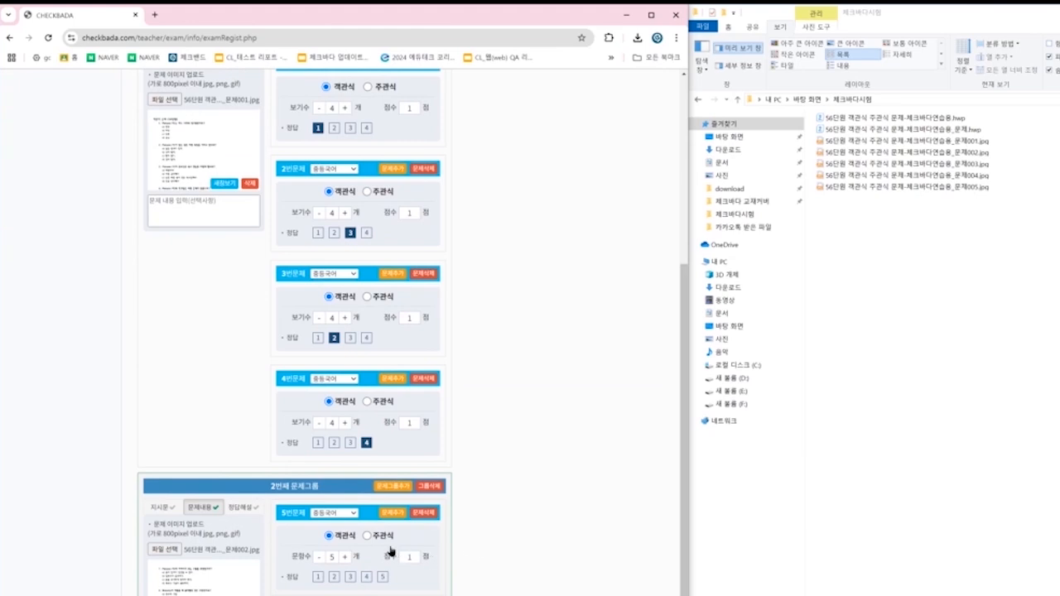
pyautogui.click(367, 536)
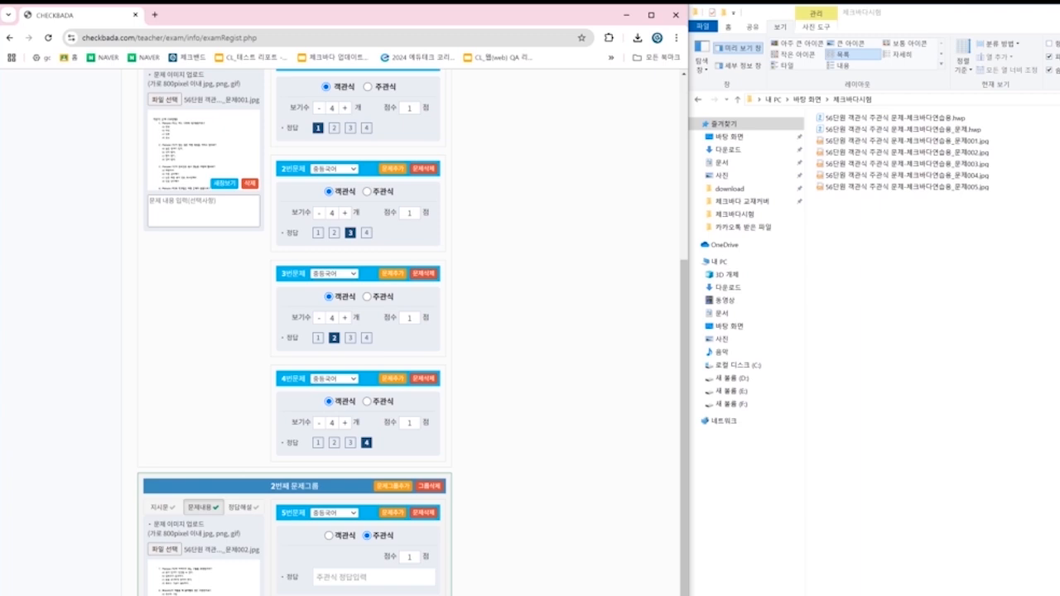
pyautogui.scroll(-1, 364, 580)
pyautogui.click(345, 583)
pyautogui.click(300, 460)
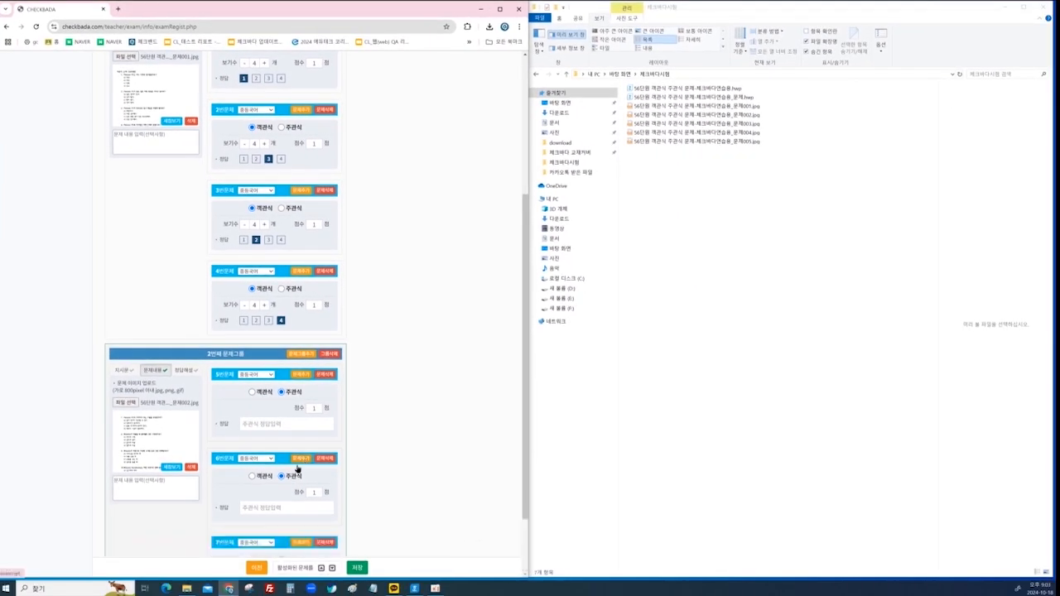
pyautogui.scroll(-2, 297, 470)
# Set question 7 to the 객관식 type with 4 answer choices and mark 3 as its correct answer.
pyautogui.click(282, 477)
pyautogui.click(252, 477)
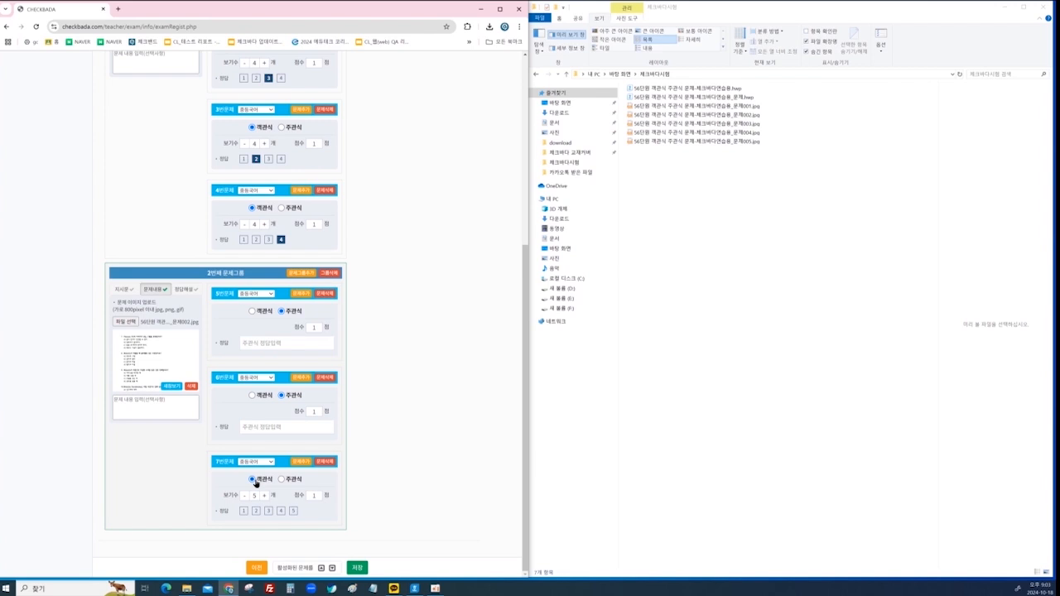
pyautogui.click(244, 495)
pyautogui.click(268, 511)
# Enter 3 as the answer to question 6 and class as the answer to question 5, and save the exam.
pyautogui.click(250, 428)
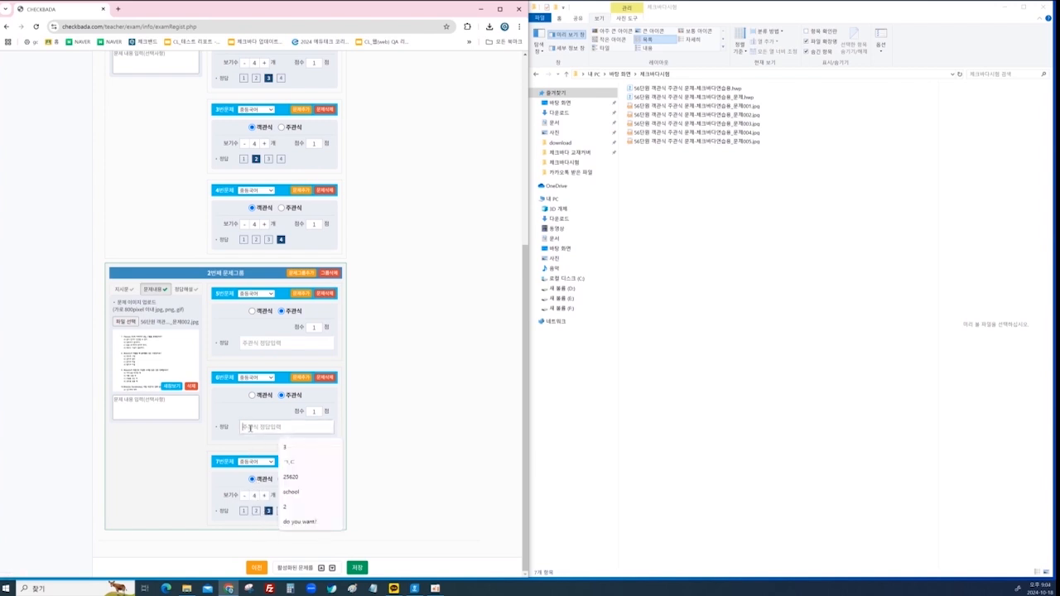
pyautogui.click(286, 449)
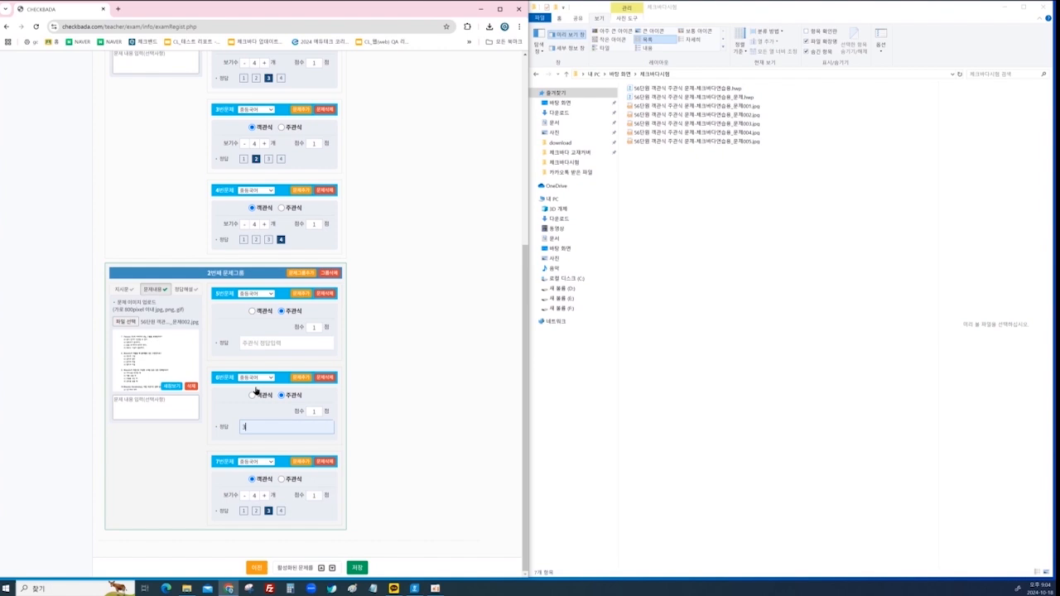
pyautogui.click(248, 342)
pyautogui.write('class')
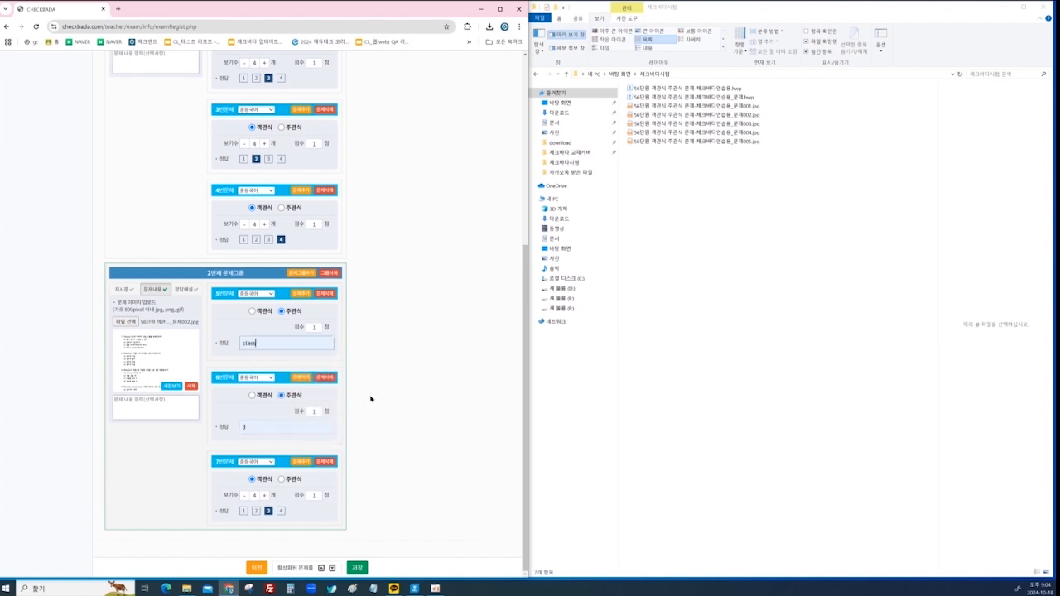
pyautogui.click(357, 567)
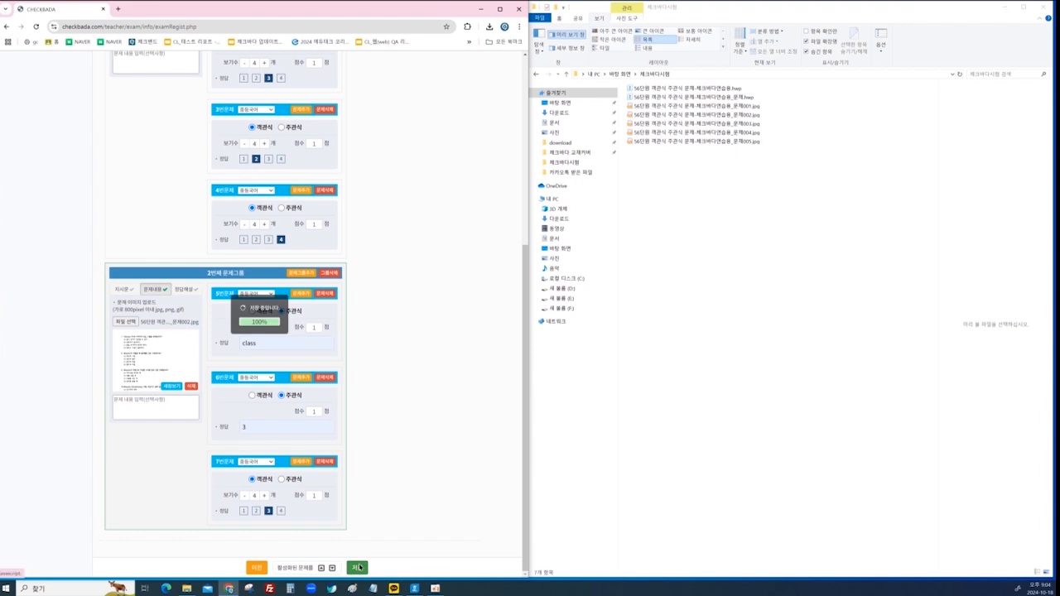
pyautogui.click(333, 78)
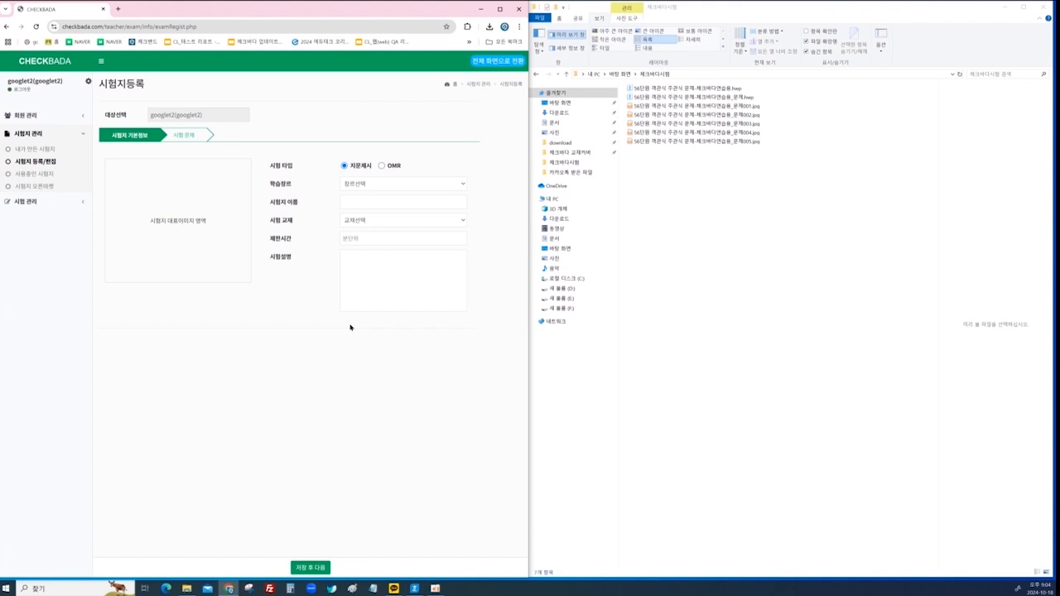
# Preview the 중3 단원평가 exam from the list of created exams and check both question groups' pages and answers.
pyautogui.click(47, 153)
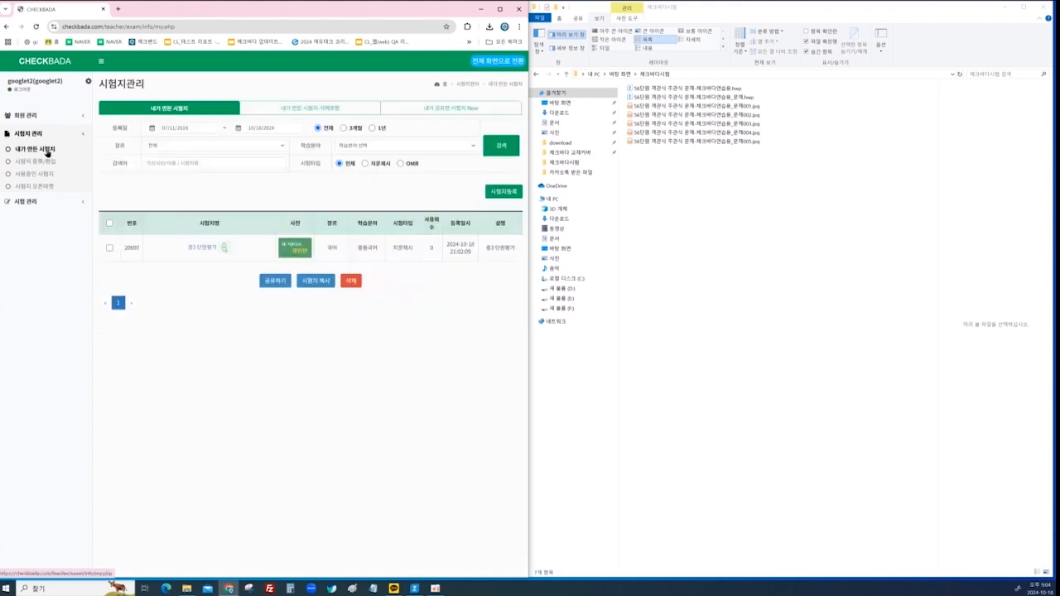
pyautogui.click(224, 249)
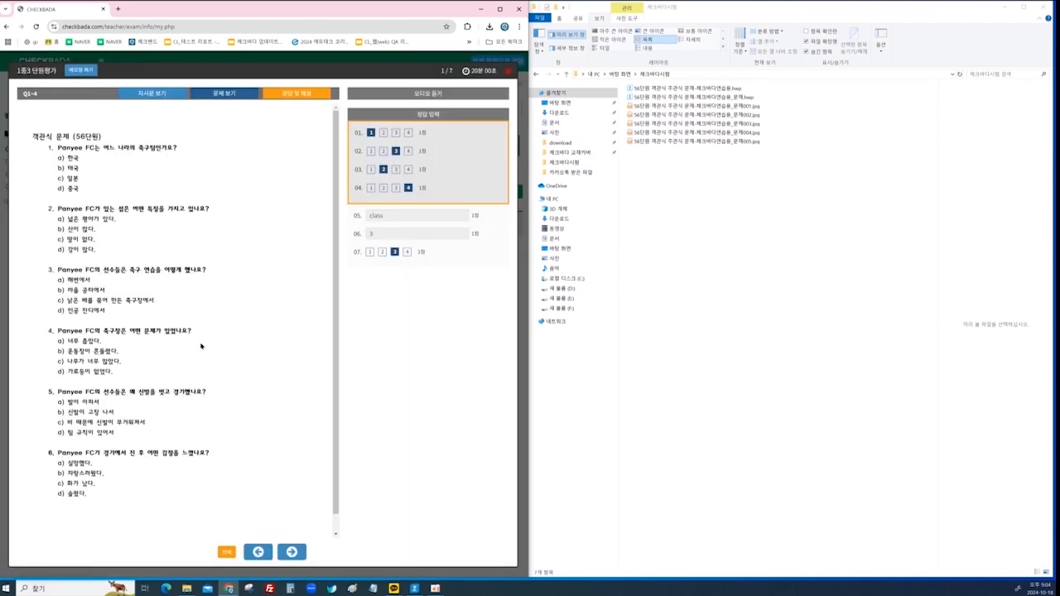
pyautogui.click(293, 553)
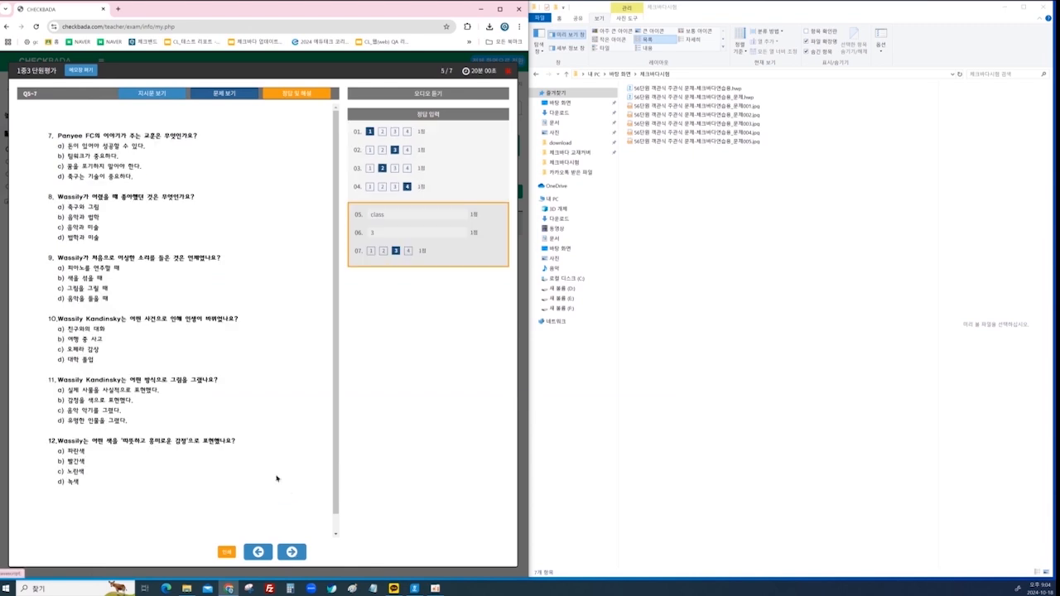